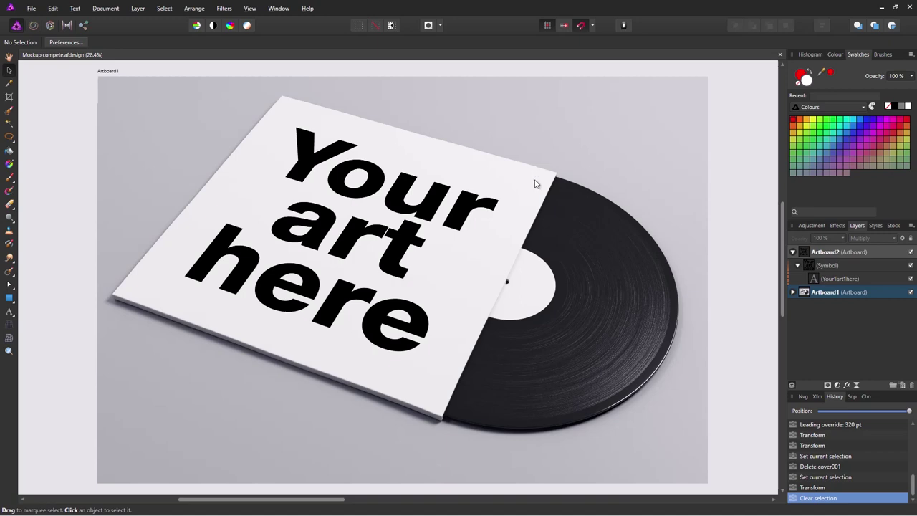
- Zoom out and pan to centre Artboard2's 'Your art here' placeholder, returning to the Move tool
{"action": "scroll", "coordinate": [539, 244], "scroll_direction": "down", "scroll_amount": 2}
{"action": "left_click_drag", "start_coordinate": [657, 271], "coordinate": [185, 280]}
{"action": "left_click_drag", "start_coordinate": [533, 289], "coordinate": [444, 285]}
{"action": "key", "text": "v"}
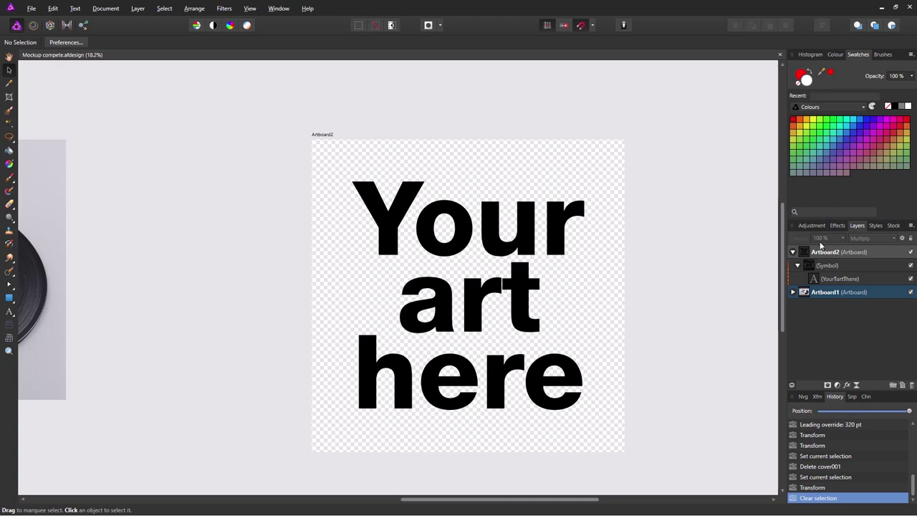
- Select the placeholder text and place cover001 so it fills Artboard2
{"action": "left_click", "coordinate": [832, 280]}
{"action": "left_click", "coordinate": [32, 8]}
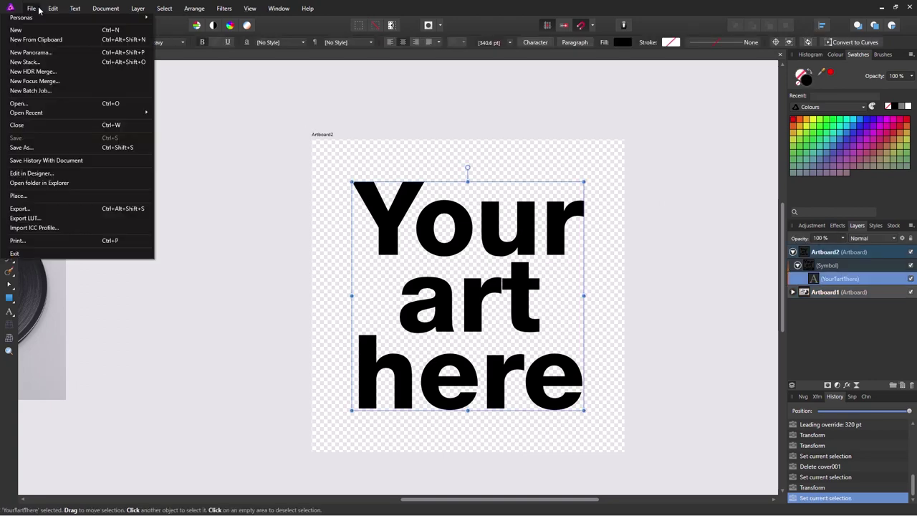
{"action": "left_click", "coordinate": [43, 197]}
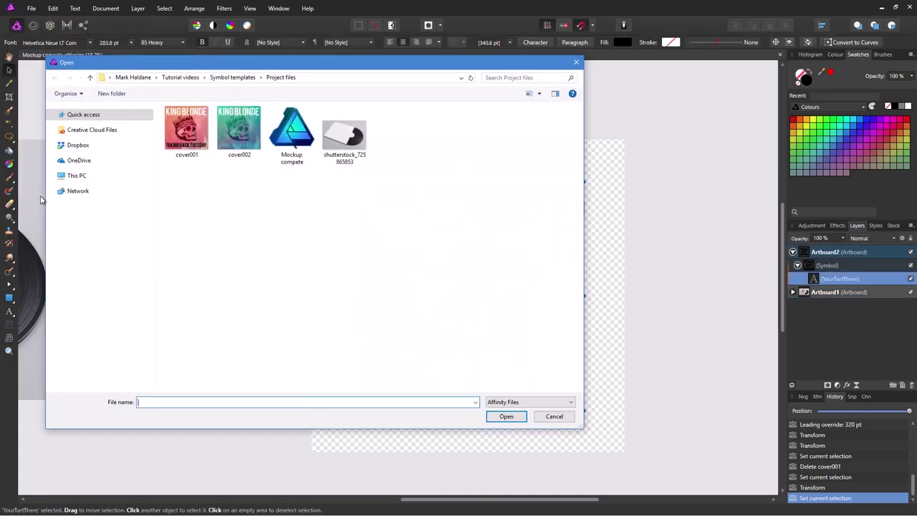
{"action": "double_click", "coordinate": [185, 122]}
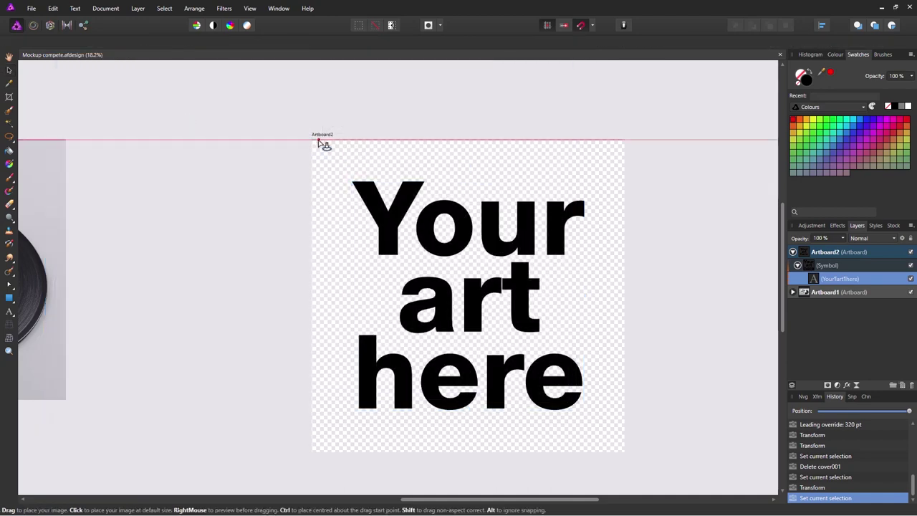
{"action": "left_click_drag", "start_coordinate": [313, 142], "coordinate": [624, 453]}
- Deselect and bring the updated Artboard1 sleeve mockup back into view
{"action": "left_click", "coordinate": [242, 317]}
{"action": "left_click_drag", "start_coordinate": [242, 317], "coordinate": [702, 344]}
{"action": "scroll", "coordinate": [479, 327], "scroll_direction": "up", "scroll_amount": 2}
{"action": "left_click_drag", "start_coordinate": [479, 327], "coordinate": [562, 355]}
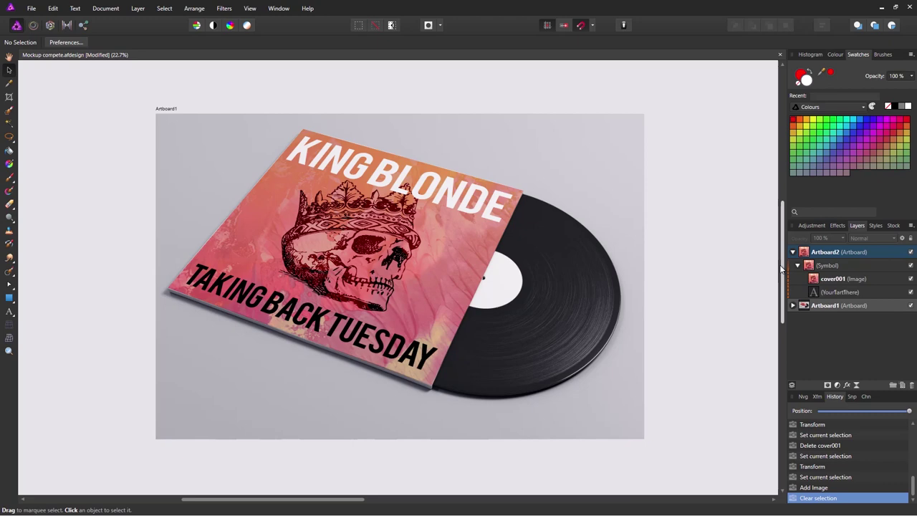
- Close the Photo mockup without saving, then open shutterstock_725865853.jpg in Affinity Designer
{"action": "left_click", "coordinate": [780, 55]}
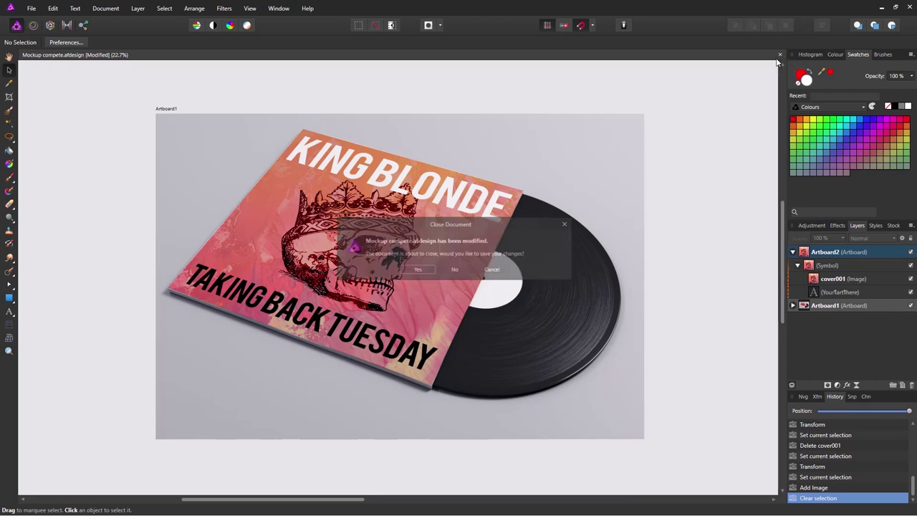
{"action": "left_click", "coordinate": [467, 270]}
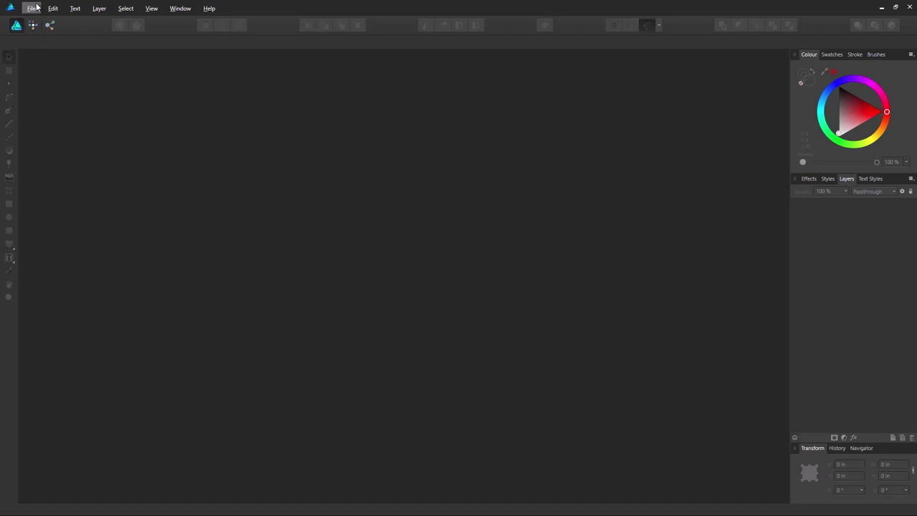
{"action": "left_click", "coordinate": [33, 8]}
{"action": "left_click", "coordinate": [36, 51]}
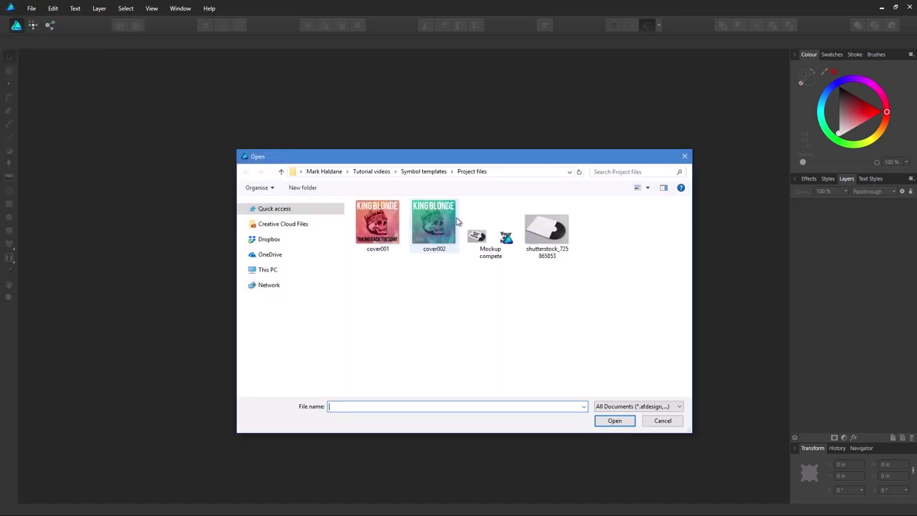
{"action": "double_click", "coordinate": [553, 231]}
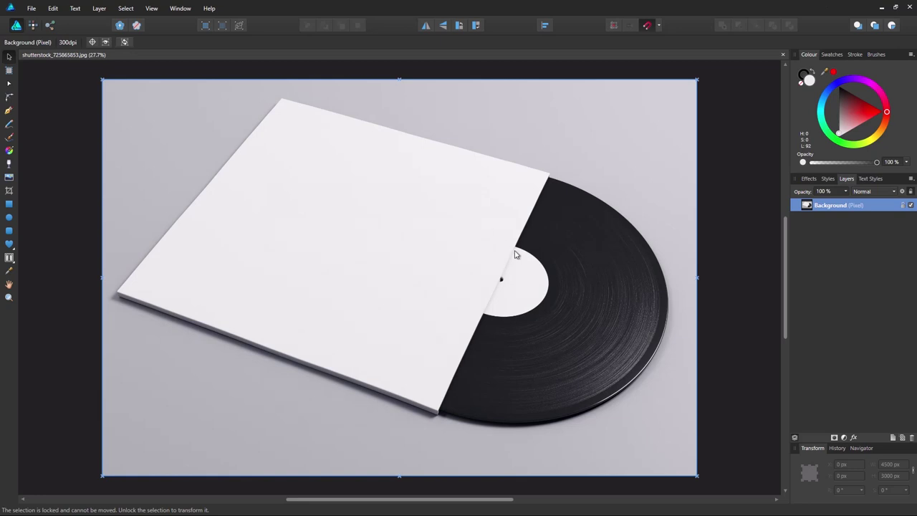
- Turn the sleeve photo into Artboard1 and add an empty Artboard2 beside it, using the Artboard tool
{"action": "scroll", "coordinate": [516, 255], "scroll_direction": "down", "scroll_amount": 3}
{"action": "left_click_drag", "start_coordinate": [673, 257], "coordinate": [463, 253]}
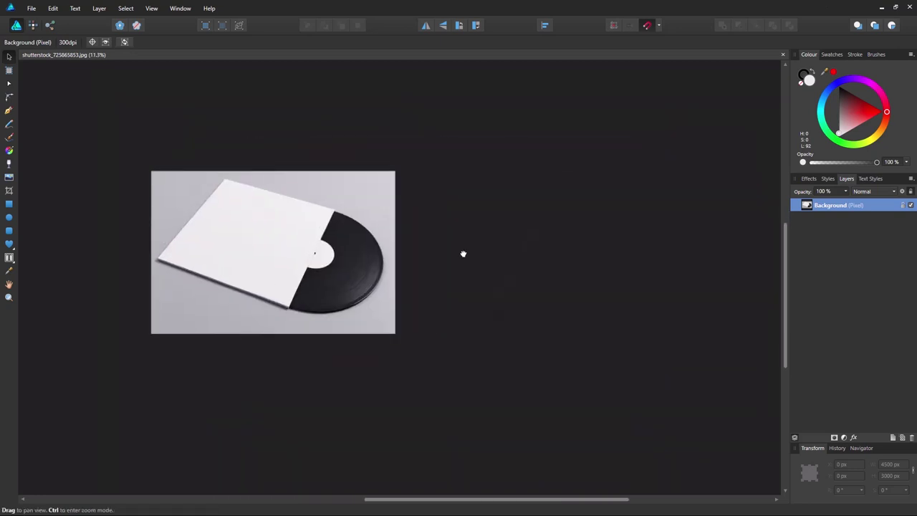
{"action": "left_click", "coordinate": [10, 71]}
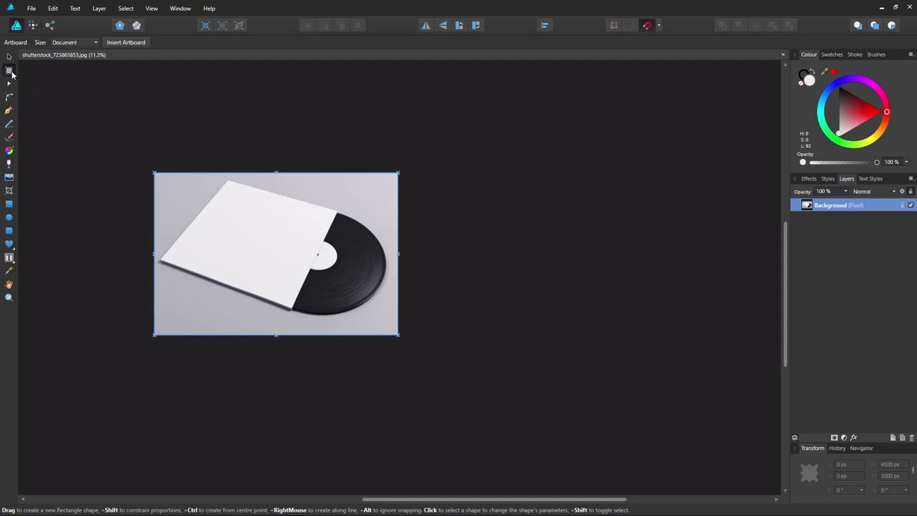
{"action": "left_click", "coordinate": [124, 42]}
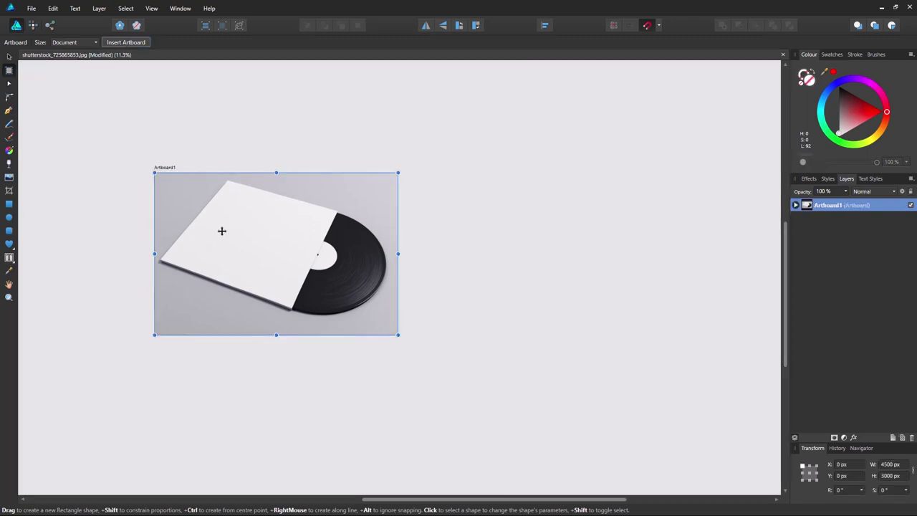
{"action": "left_click", "coordinate": [127, 43]}
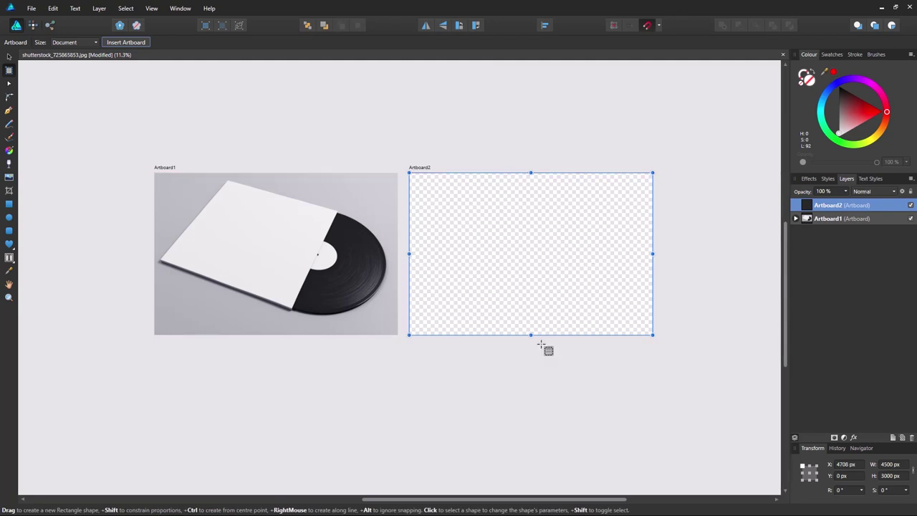
{"action": "key", "text": "v"}
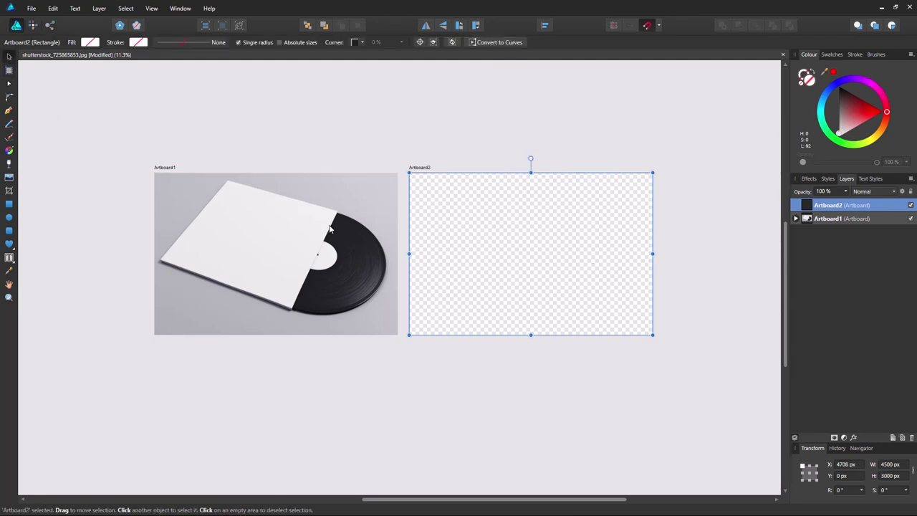
- Set the document units to Inches in Document Setup
{"action": "left_click", "coordinate": [129, 137]}
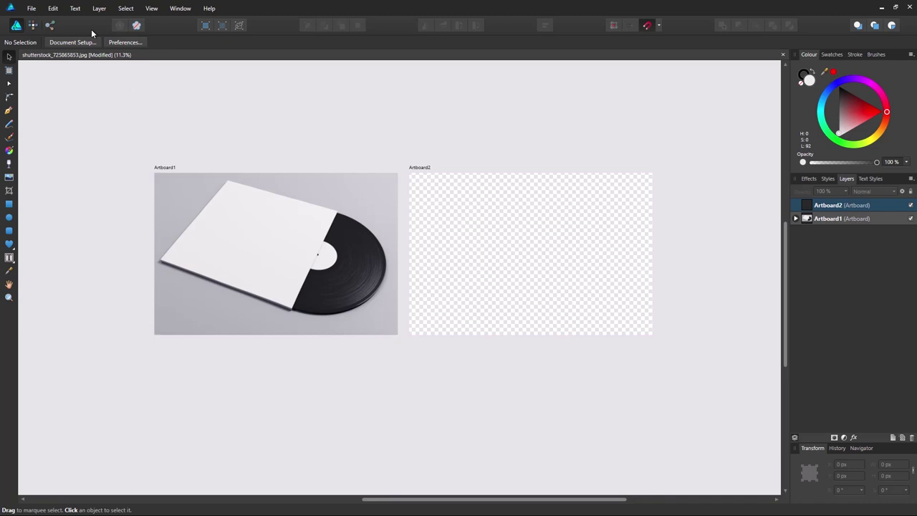
{"action": "left_click", "coordinate": [74, 43]}
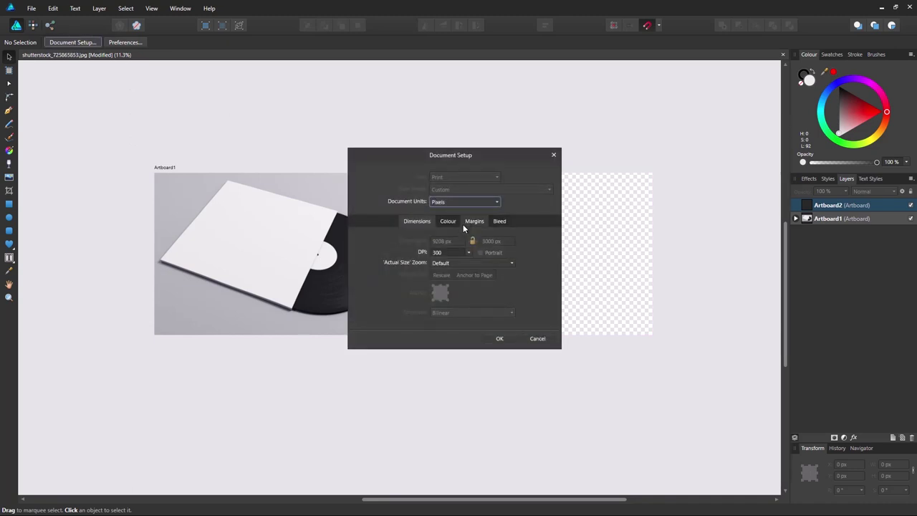
{"action": "left_click", "coordinate": [466, 203]}
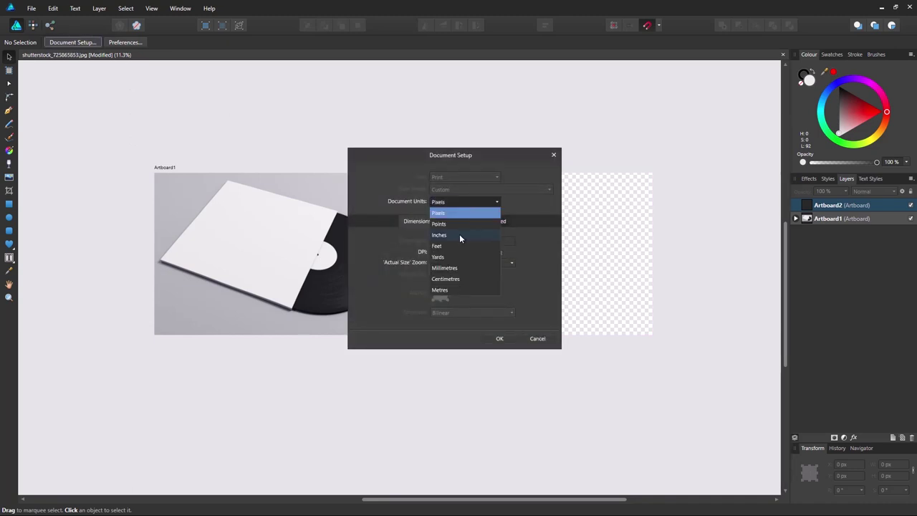
{"action": "left_click", "coordinate": [459, 235]}
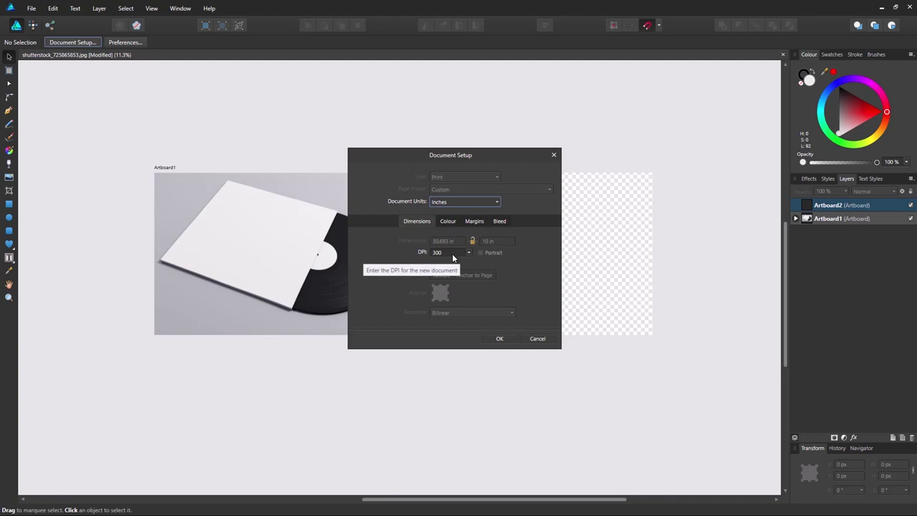
{"action": "left_click", "coordinate": [501, 339]}
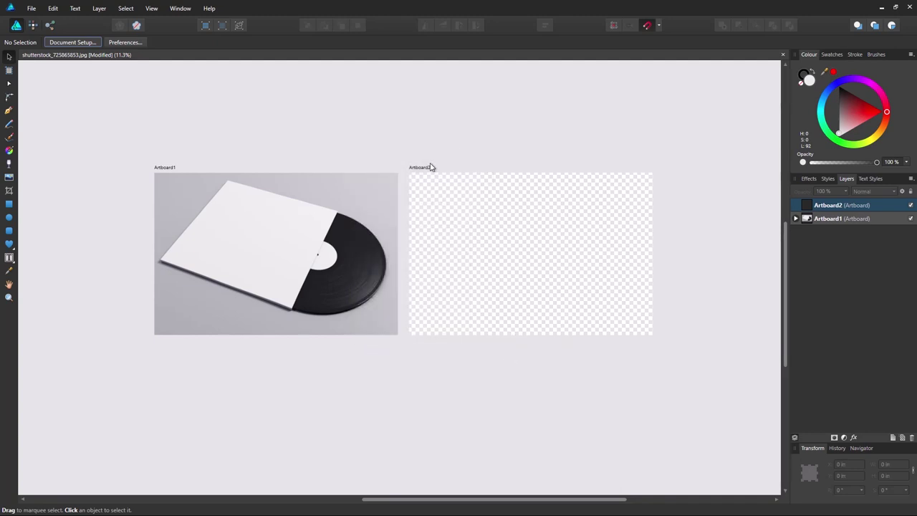
- Resize Artboard2 to 12 × 12 in using the Transform width and height fields
{"action": "left_click", "coordinate": [430, 168]}
{"action": "left_click", "coordinate": [889, 464]}
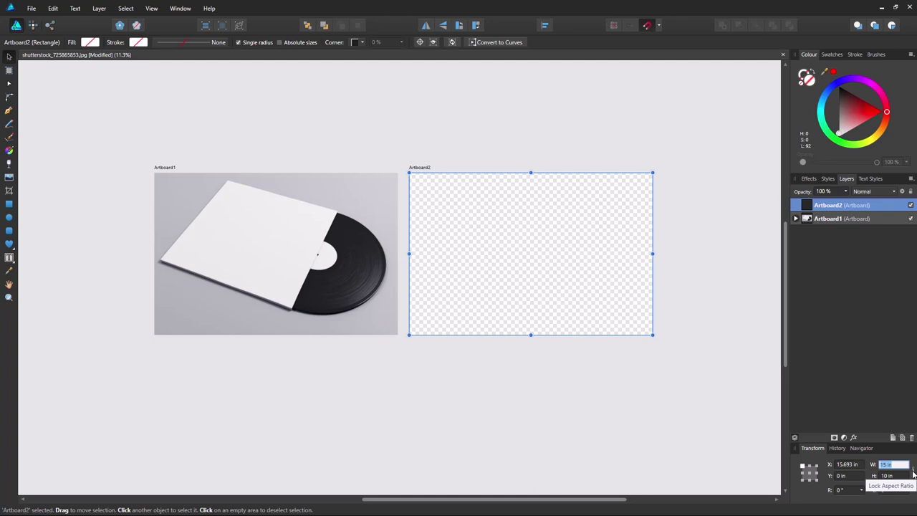
{"action": "type", "text": "12"}
{"action": "key", "text": "Return"}
{"action": "key", "text": "Tab"}
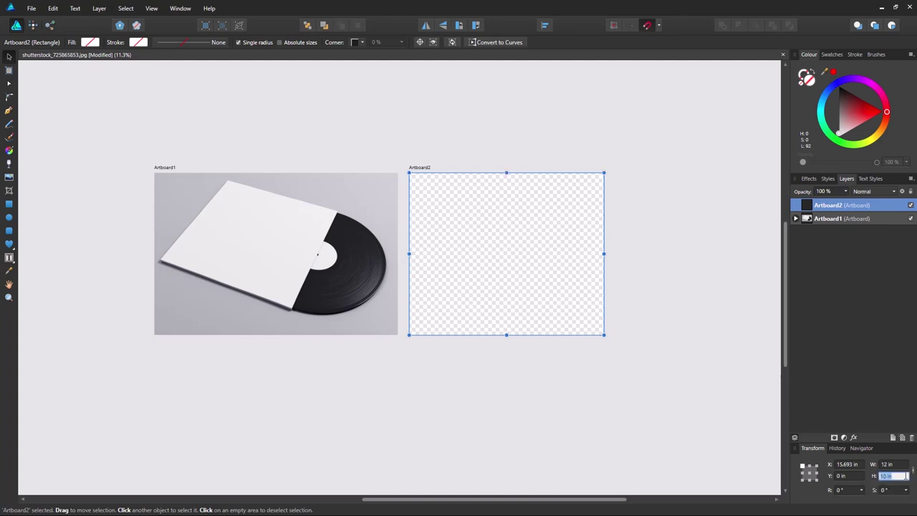
{"action": "type", "text": "12"}
{"action": "key", "text": "Return"}
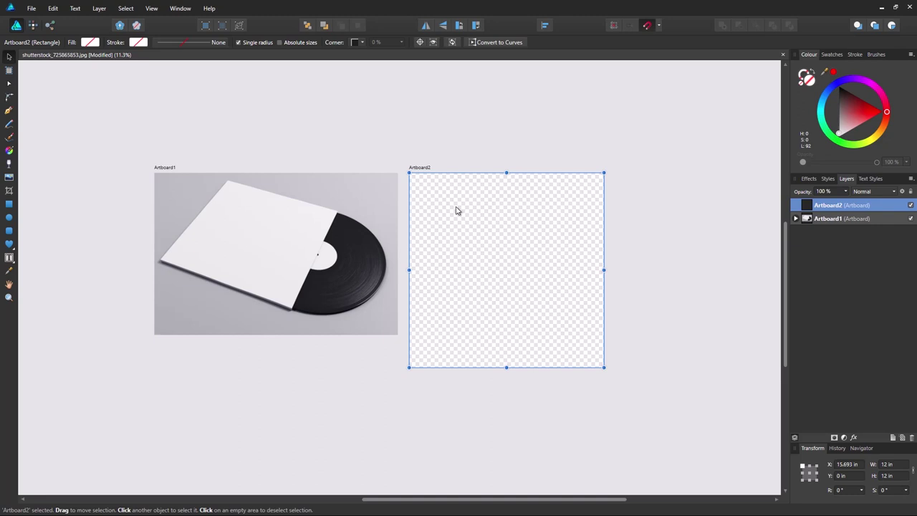
- Place cover001 to fill Artboard2 and group the image with Ctrl+G
{"action": "left_click", "coordinate": [31, 8]}
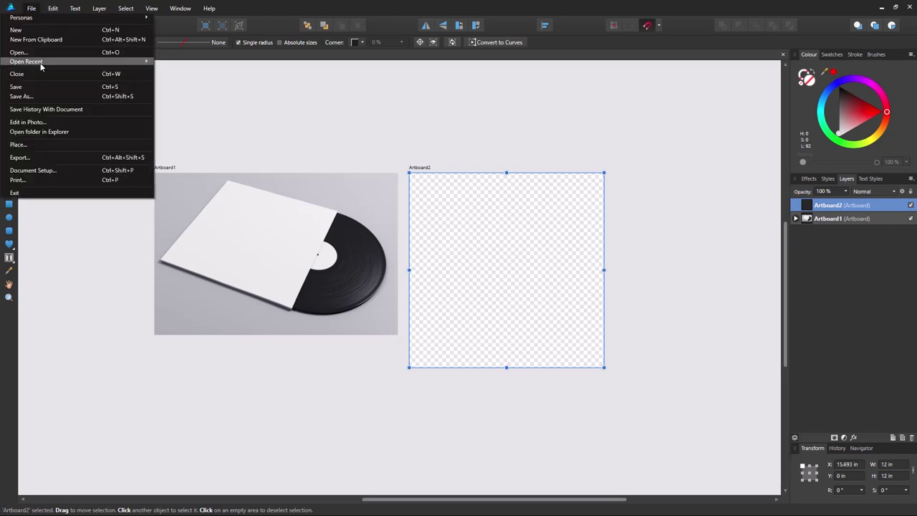
{"action": "left_click", "coordinate": [53, 145]}
{"action": "double_click", "coordinate": [361, 242]}
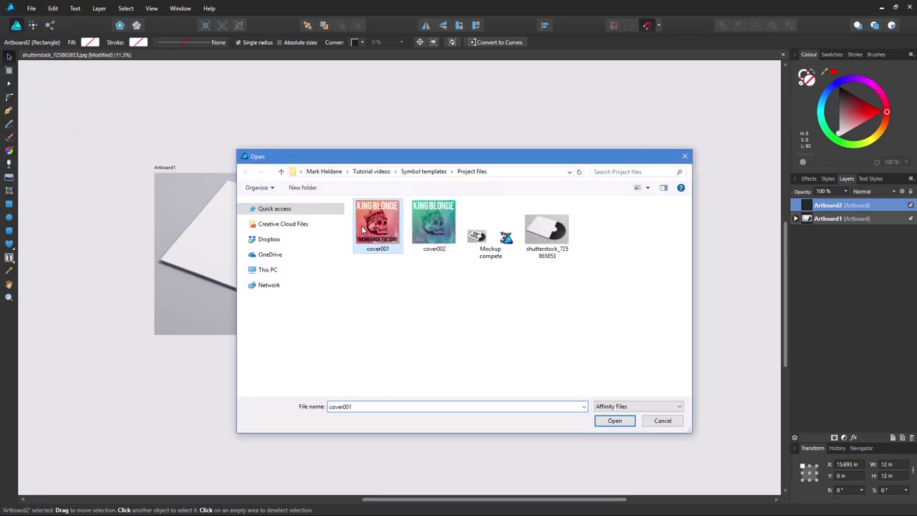
{"action": "left_click_drag", "start_coordinate": [487, 283], "coordinate": [603, 368]}
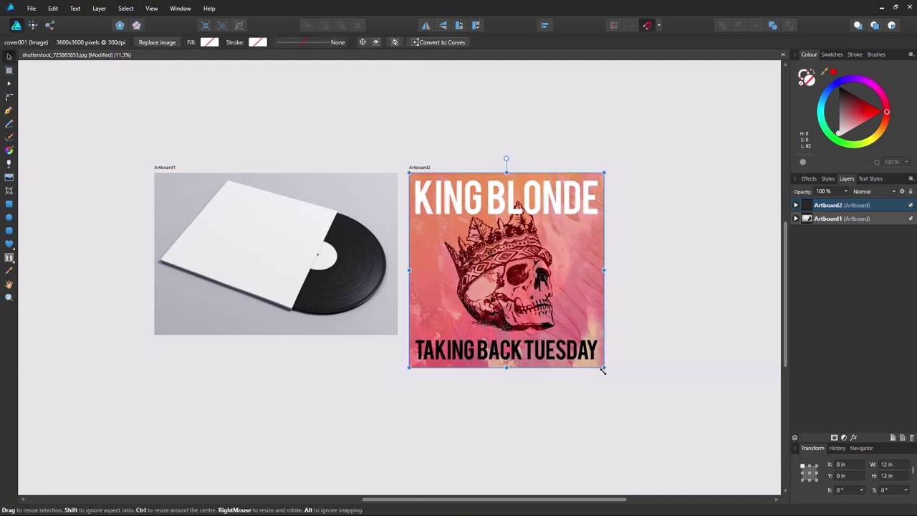
{"action": "left_click", "coordinate": [796, 206]}
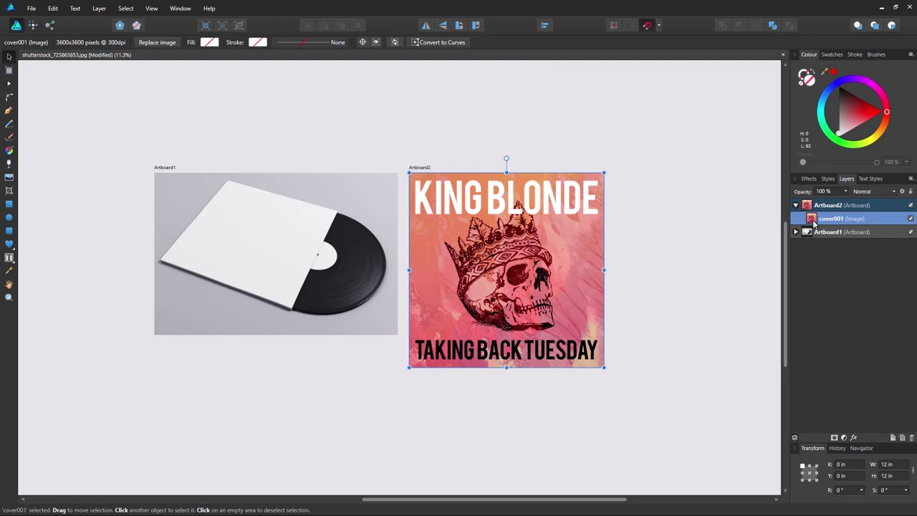
{"action": "key", "text": "ctrl+g"}
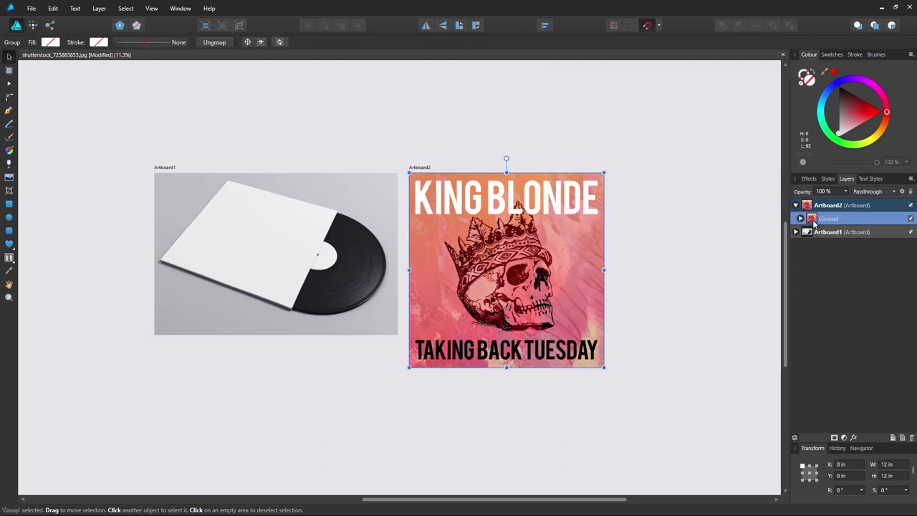
- Show the Symbols panel from View > Studio
{"action": "left_click", "coordinate": [151, 8]}
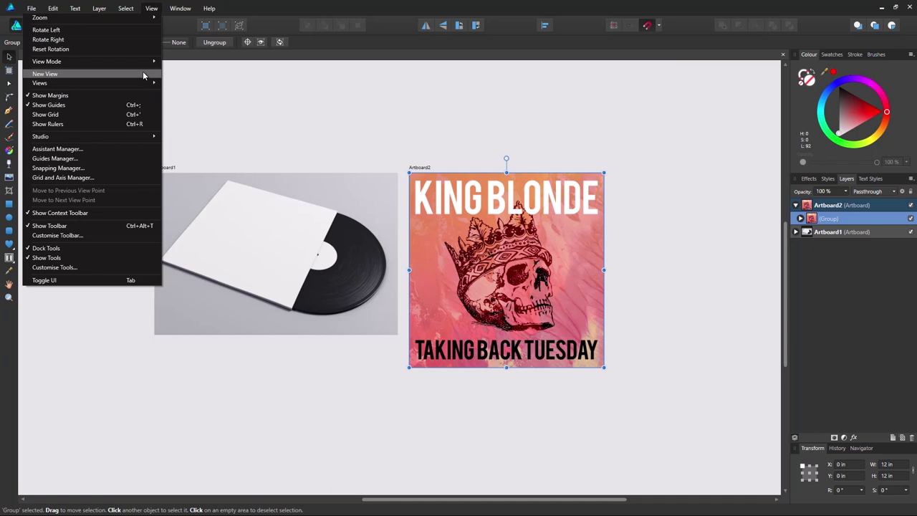
{"action": "mouse_move", "coordinate": [137, 138]}
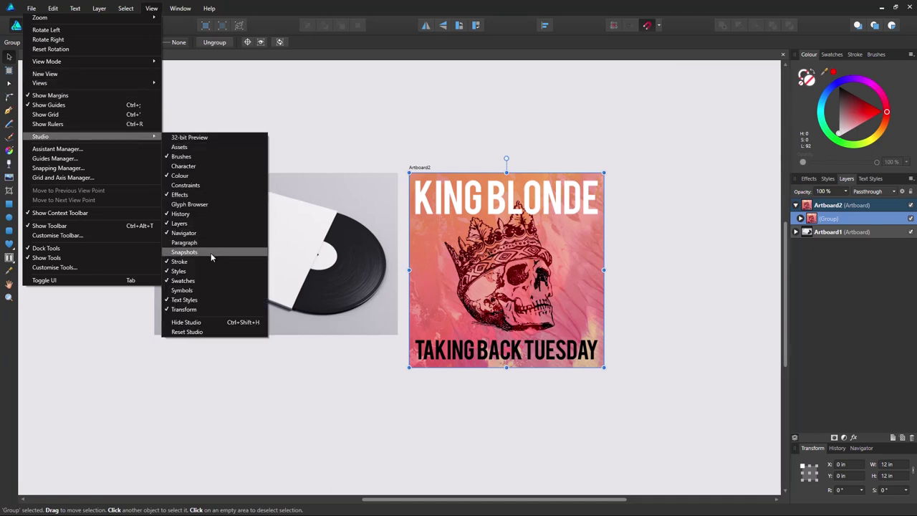
{"action": "left_click", "coordinate": [197, 292]}
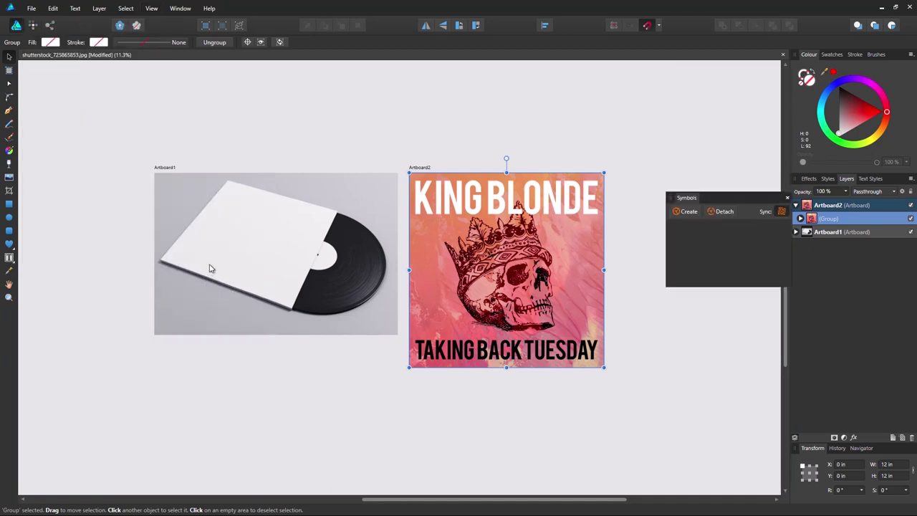
- Create a symbol from the cover artwork group and rename it 'Artwork'
{"action": "left_click", "coordinate": [687, 212]}
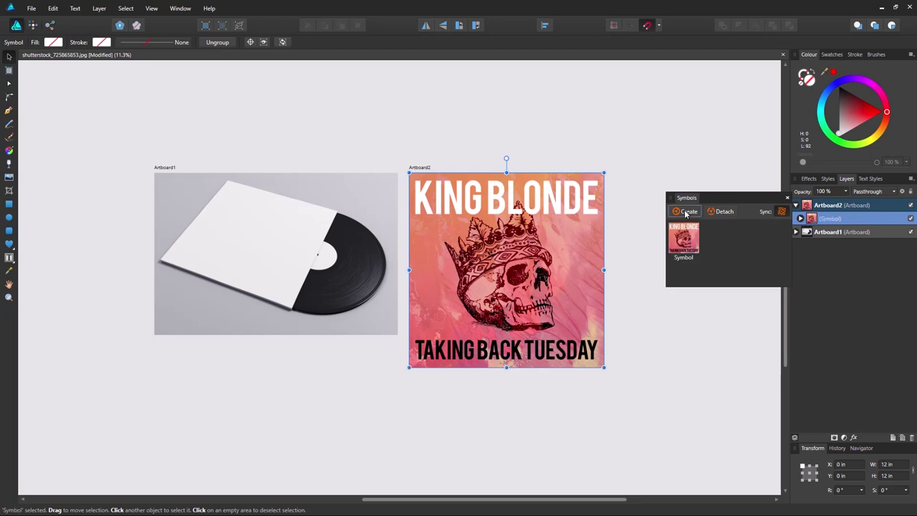
{"action": "right_click", "coordinate": [685, 247]}
{"action": "left_click", "coordinate": [647, 267]}
{"action": "type", "text": "Ar"}
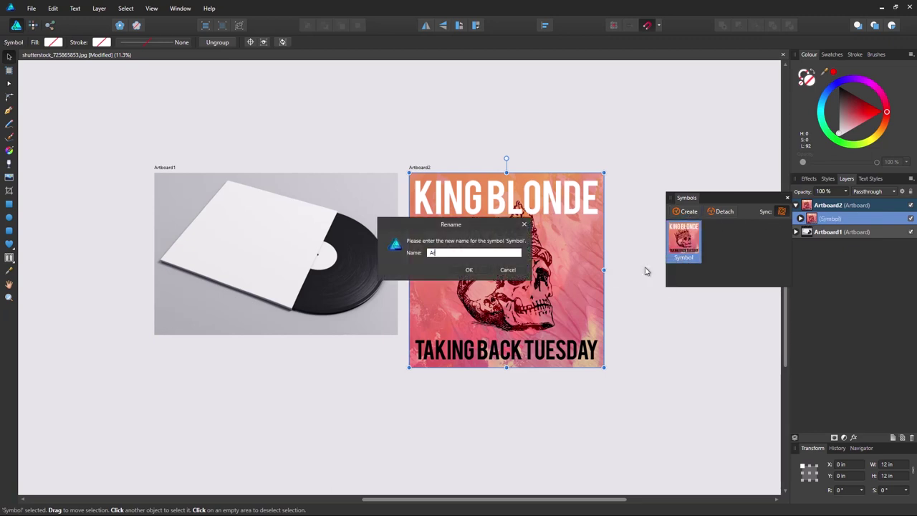
{"action": "type", "text": "twork"}
{"action": "key", "text": "Return"}
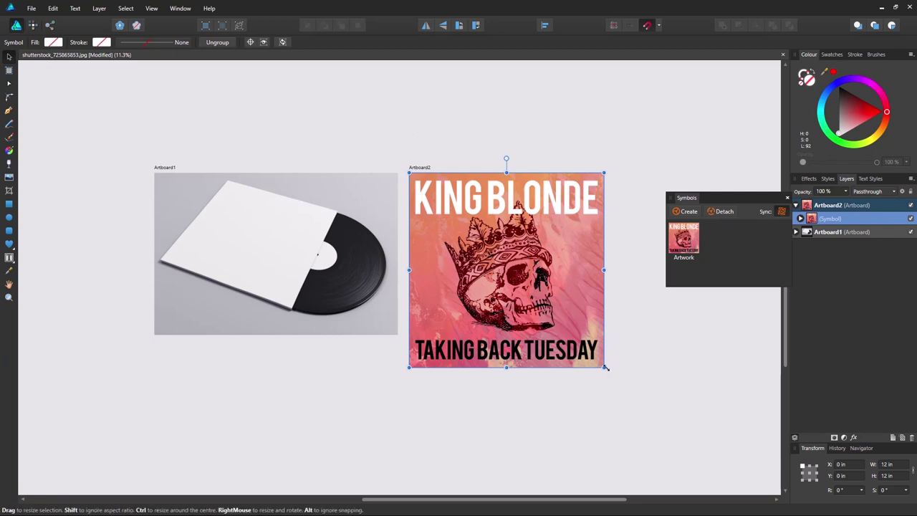
{"action": "left_click_drag", "start_coordinate": [604, 368], "coordinate": [557, 246]}
{"action": "key", "text": "ctrl+v"}
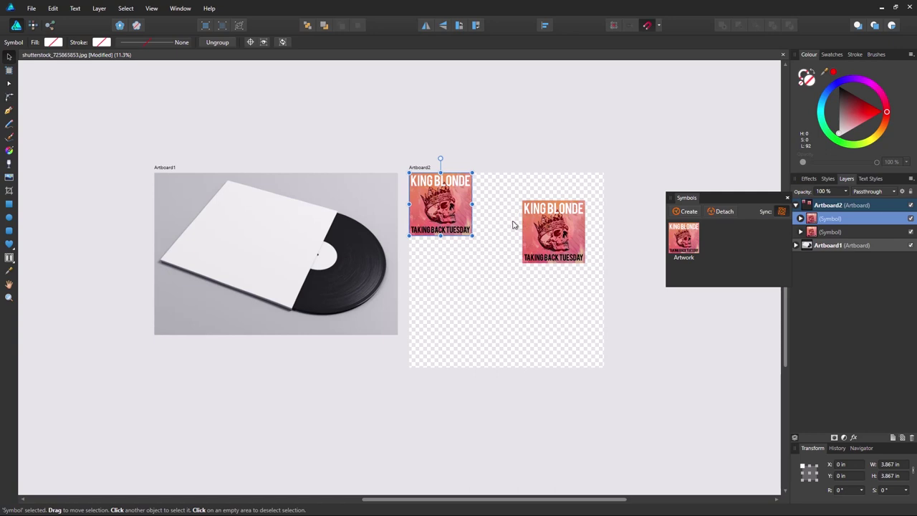
{"action": "key", "text": "ctrl+v"}
{"action": "left_click_drag", "start_coordinate": [445, 215], "coordinate": [482, 298]}
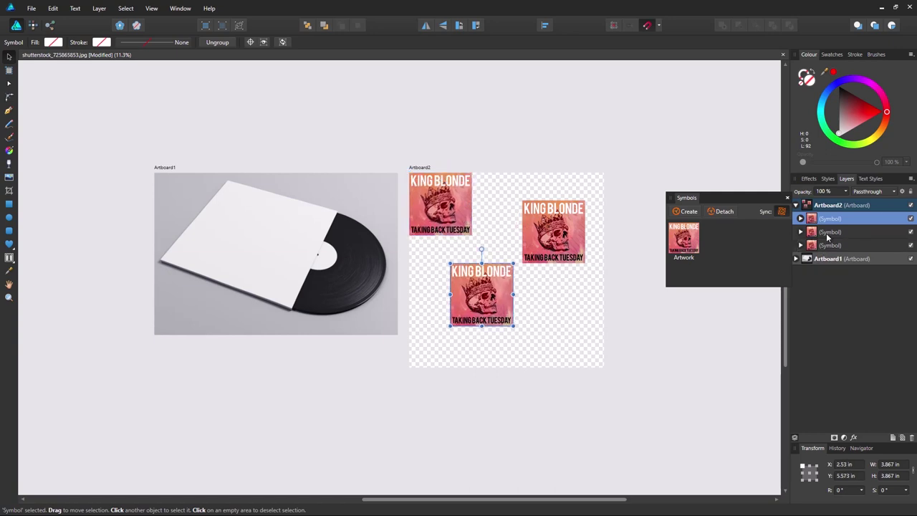
{"action": "left_click", "coordinate": [800, 218]}
{"action": "left_click", "coordinate": [846, 231]}
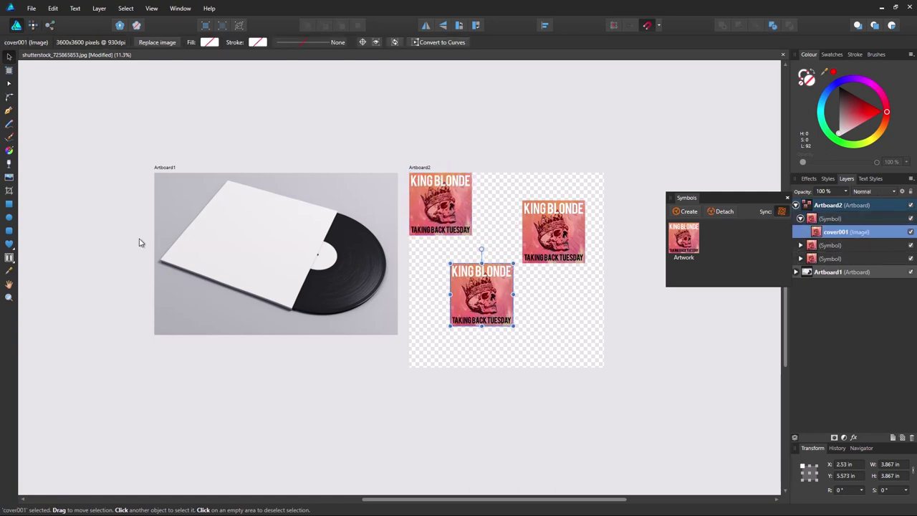
{"action": "left_click", "coordinate": [8, 217]}
{"action": "left_click_drag", "start_coordinate": [482, 282], "coordinate": [513, 313]}
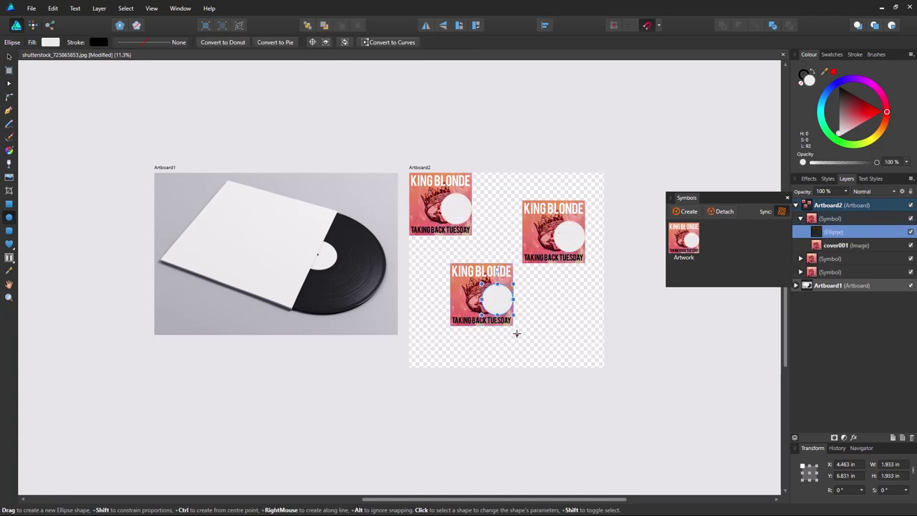
{"action": "left_click", "coordinate": [7, 57]}
{"action": "key", "text": "ctrl+z"}
{"action": "key", "text": "ctrl+z"}
{"action": "key", "text": "ctrl+z"}
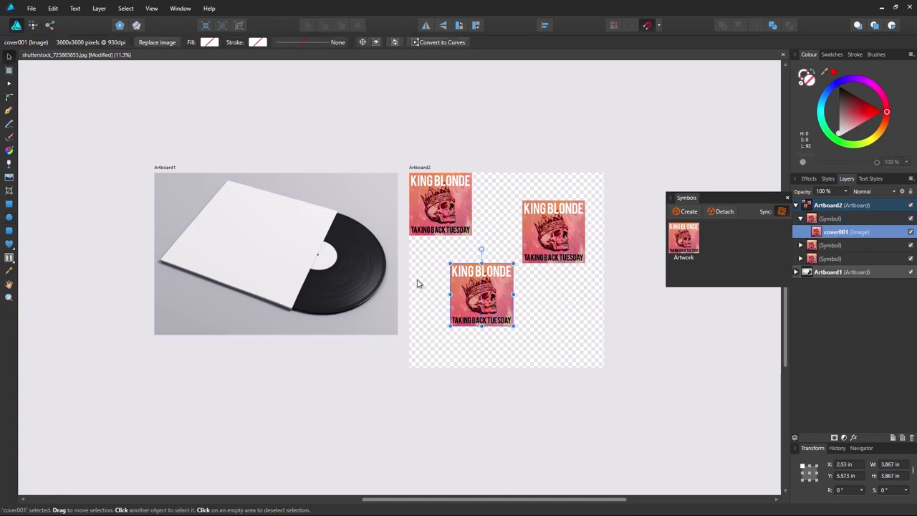
{"action": "key", "text": "ctrl+z"}
{"action": "key", "text": "ctrl+z"}
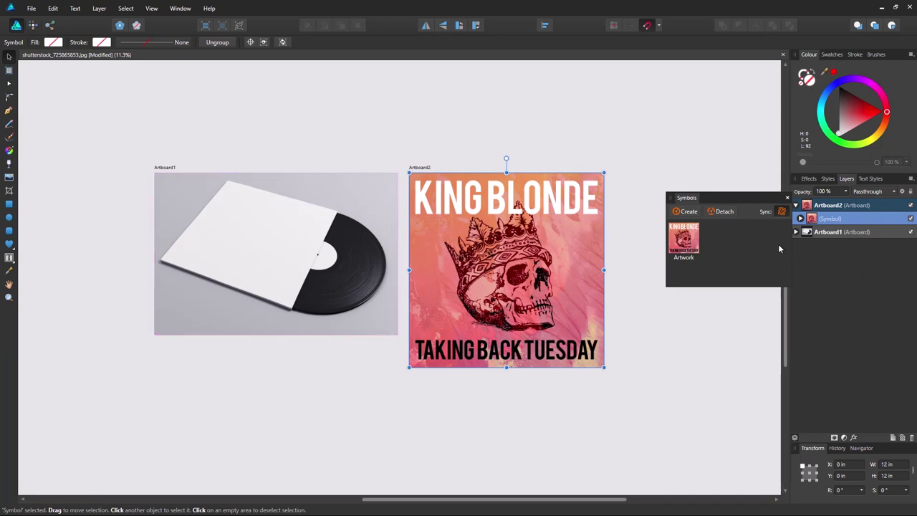
- Drag an Artwork symbol instance onto Artboard1 over the sleeve photo and deselect
{"action": "left_click_drag", "start_coordinate": [686, 241], "coordinate": [252, 277]}
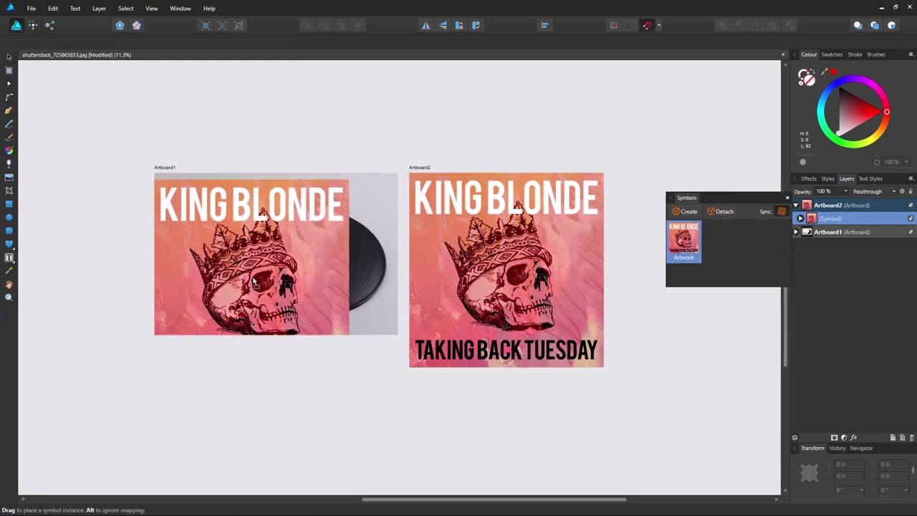
{"action": "left_click", "coordinate": [129, 176]}
- Save the document as 'mockup' and send it to Affinity Photo with Edit in Photo
{"action": "left_click", "coordinate": [32, 9]}
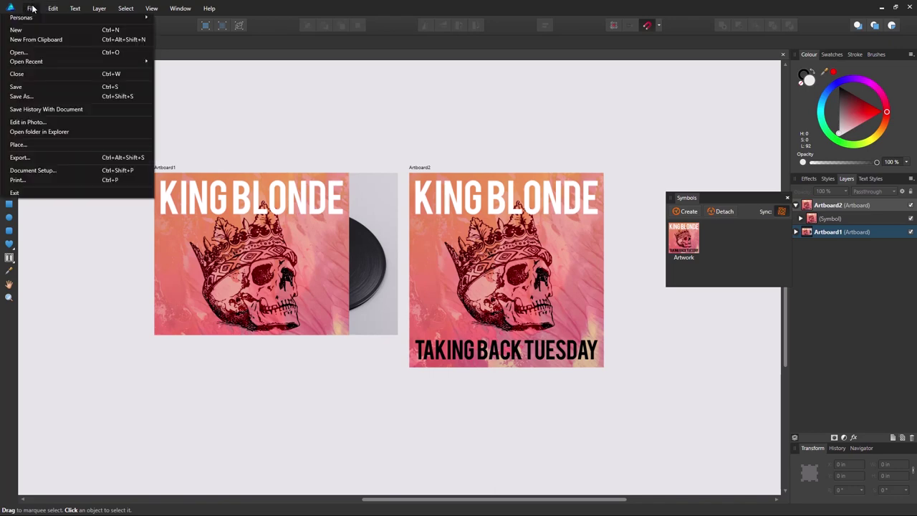
{"action": "left_click", "coordinate": [45, 93]}
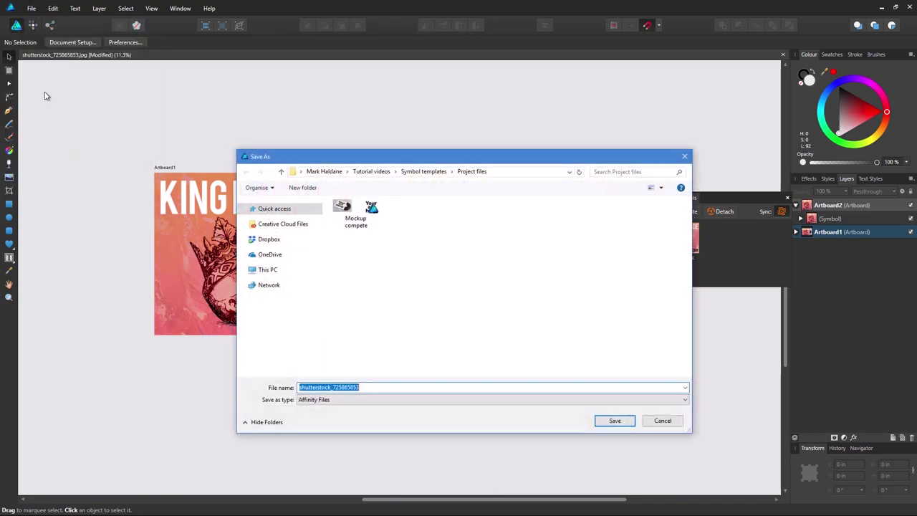
{"action": "type", "text": "mockup"}
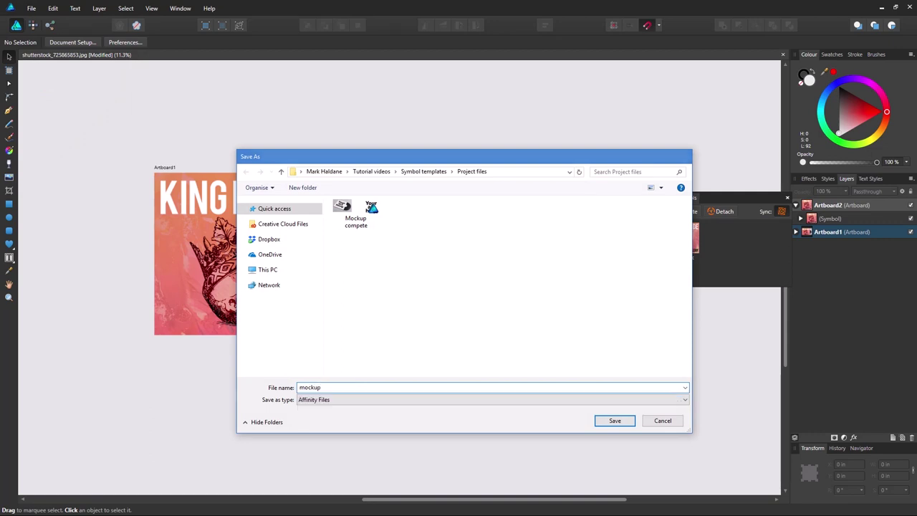
{"action": "key", "text": "Return"}
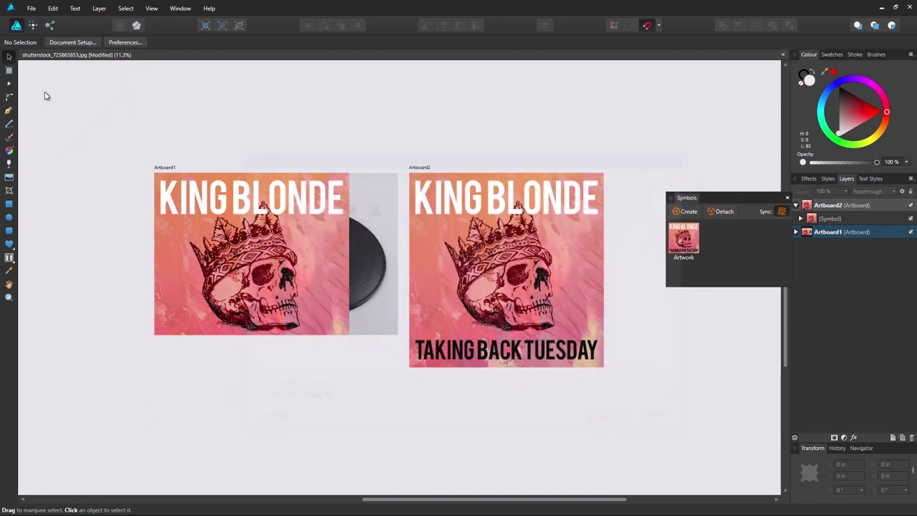
{"action": "left_click", "coordinate": [32, 8]}
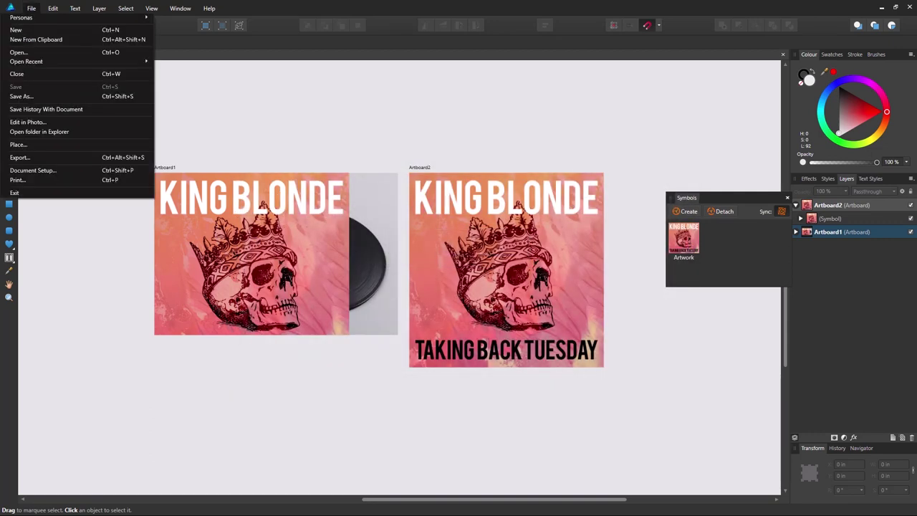
{"action": "left_click", "coordinate": [41, 124]}
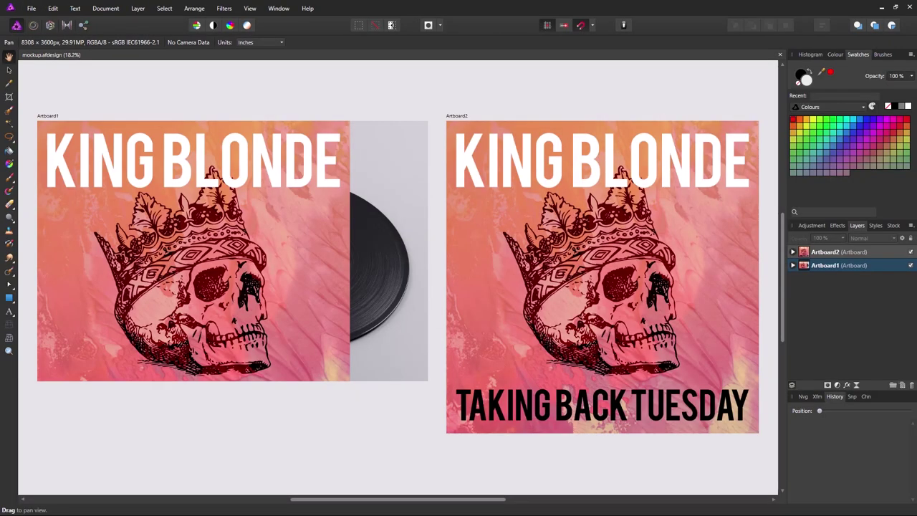
- Select the Artwork (Symbol) layer under Artboard1 and group it with Ctrl+G
{"action": "left_click", "coordinate": [9, 70]}
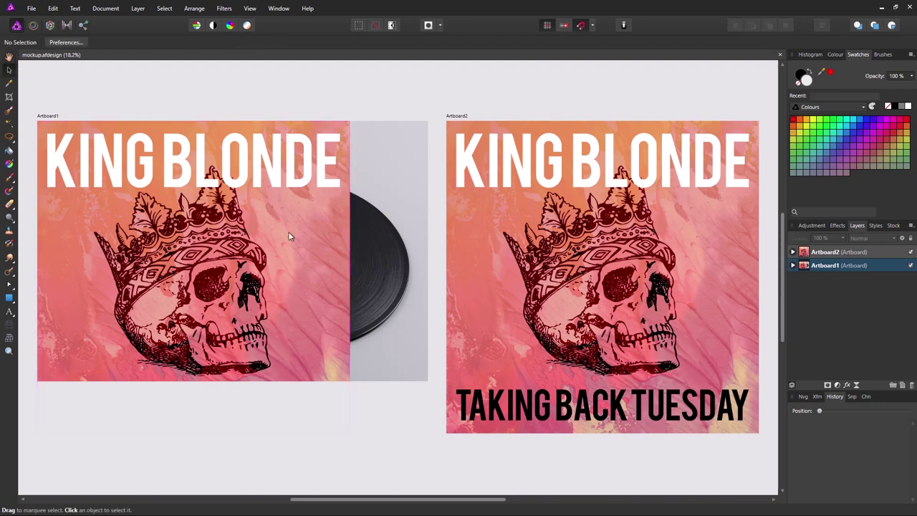
{"action": "left_click", "coordinate": [793, 266]}
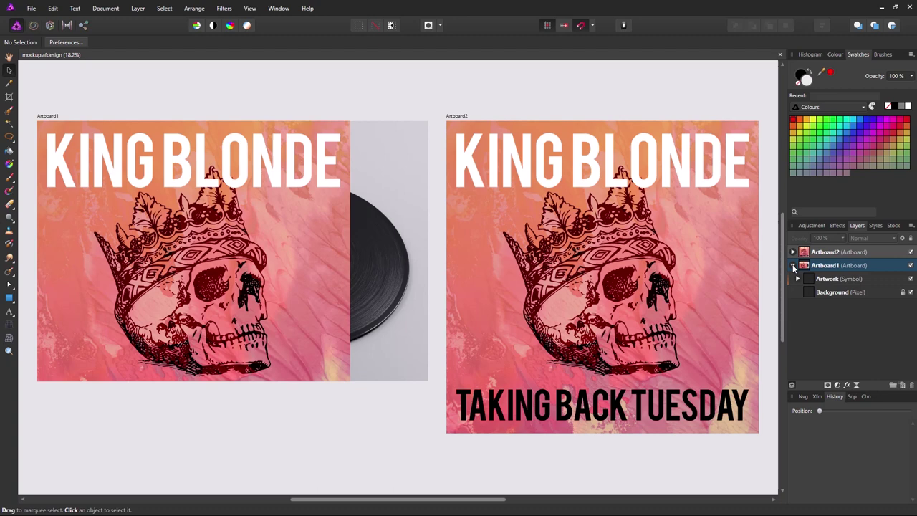
{"action": "left_click", "coordinate": [835, 282]}
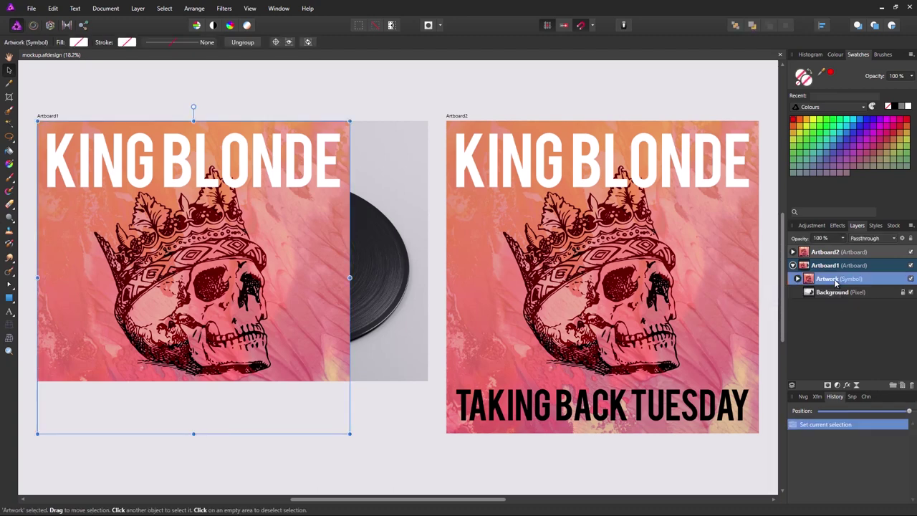
{"action": "key", "text": "ctrl+g"}
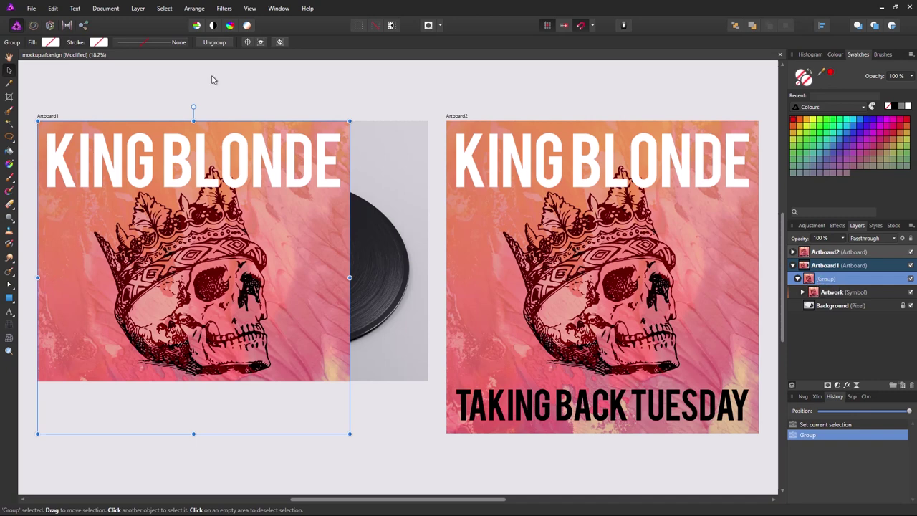
- Add a Live Perspective filter to the group and drag its four corners onto the sleeve's corners
{"action": "left_click", "coordinate": [137, 8]}
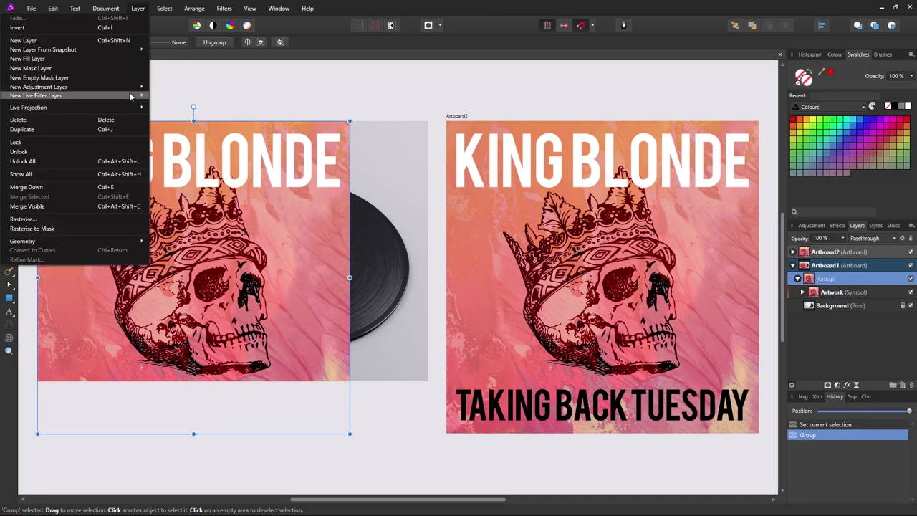
{"action": "mouse_move", "coordinate": [129, 93]}
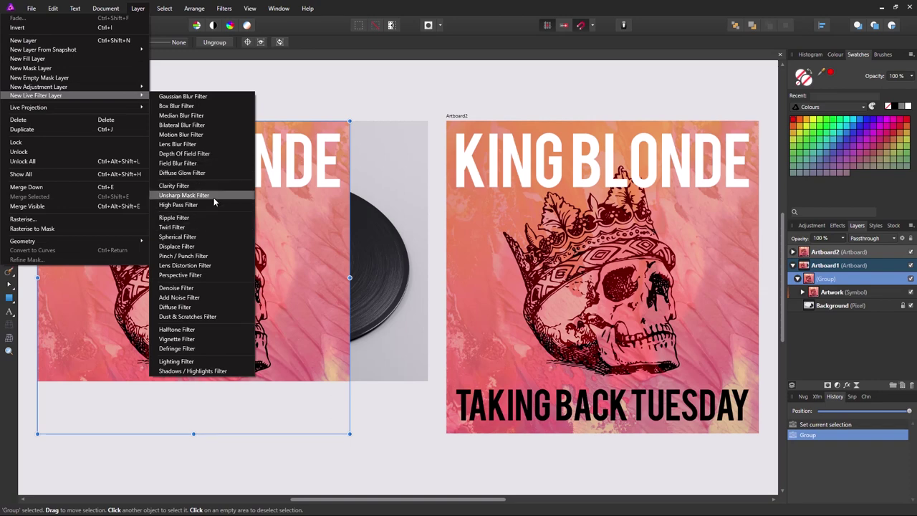
{"action": "left_click", "coordinate": [205, 276]}
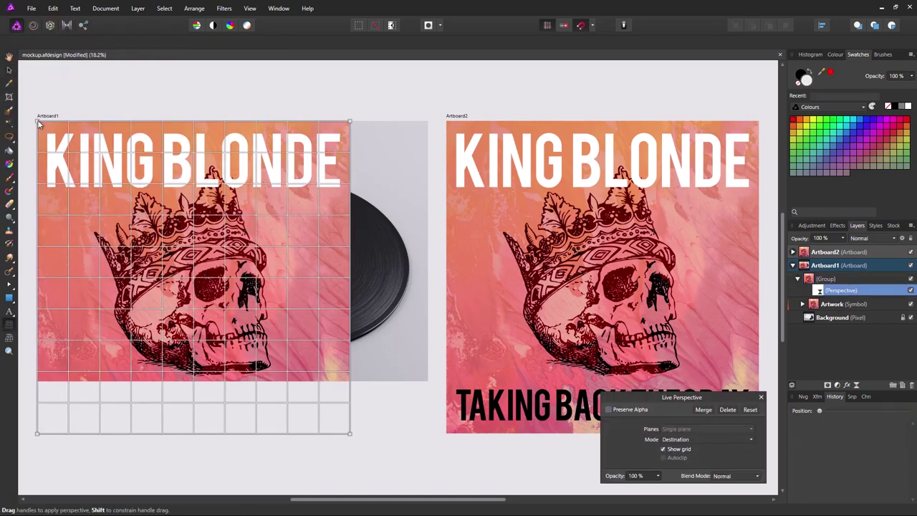
{"action": "left_click_drag", "start_coordinate": [40, 124], "coordinate": [155, 134]}
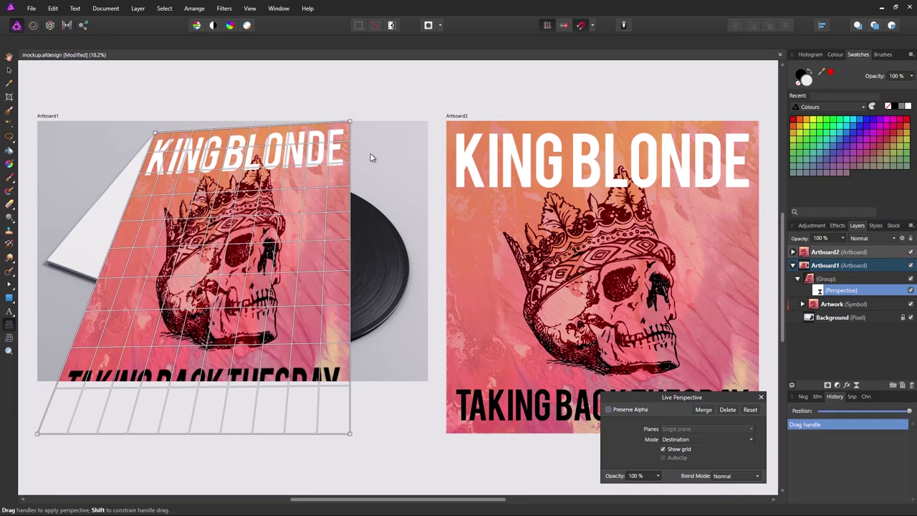
{"action": "left_click_drag", "start_coordinate": [350, 122], "coordinate": [327, 177]}
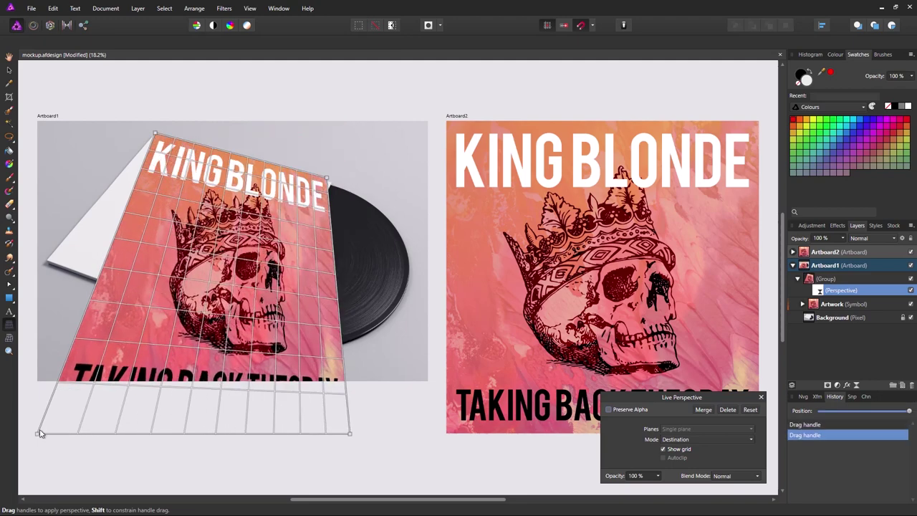
{"action": "left_click_drag", "start_coordinate": [39, 433], "coordinate": [47, 259]}
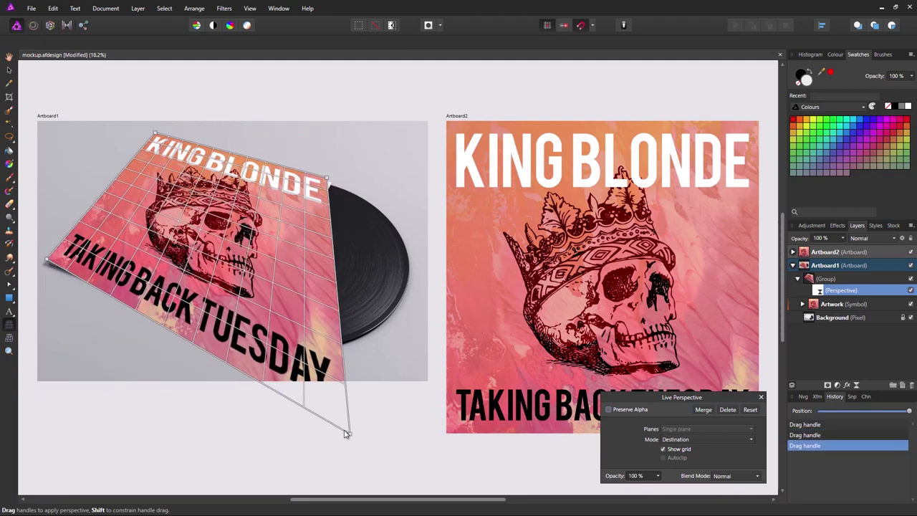
{"action": "left_click_drag", "start_coordinate": [345, 433], "coordinate": [260, 344]}
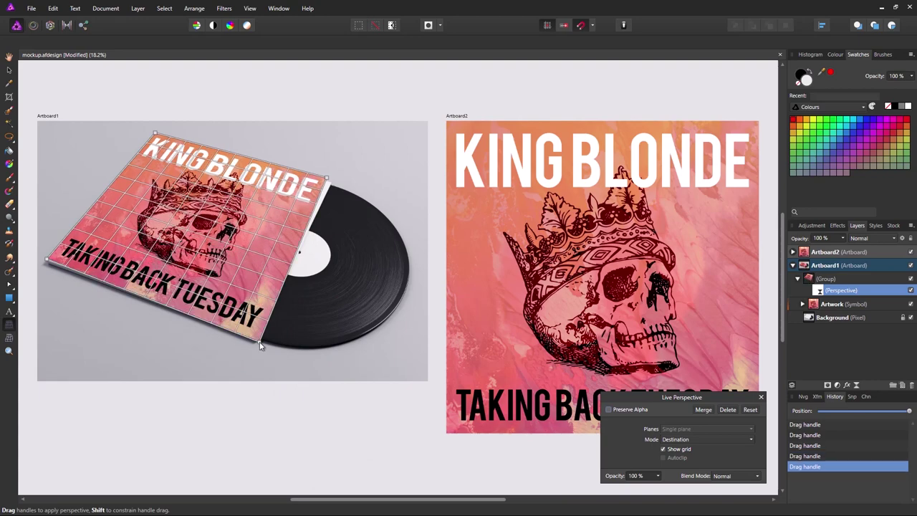
- Zoom in to refine the bottom-right, left and top corners against the sleeve edges, then finish the warp
{"action": "scroll", "coordinate": [259, 345], "scroll_direction": "up", "scroll_amount": 6}
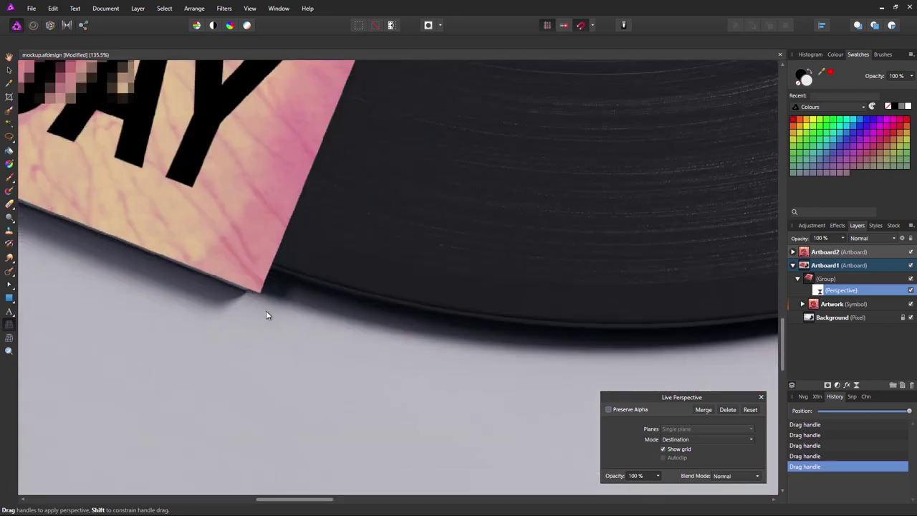
{"action": "left_click_drag", "start_coordinate": [265, 292], "coordinate": [251, 270]}
{"action": "scroll", "coordinate": [445, 335], "scroll_direction": "left", "scroll_amount": 10}
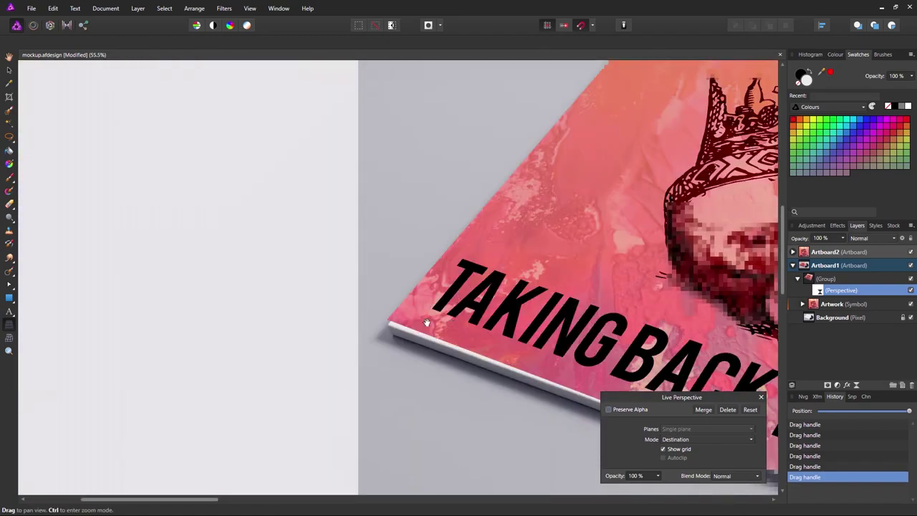
{"action": "scroll", "coordinate": [444, 335], "scroll_direction": "up", "scroll_amount": 2}
{"action": "left_click_drag", "start_coordinate": [457, 305], "coordinate": [458, 316]}
{"action": "scroll", "coordinate": [464, 313], "scroll_direction": "right", "scroll_amount": 5}
{"action": "scroll", "coordinate": [358, 322], "scroll_direction": "up", "scroll_amount": 8}
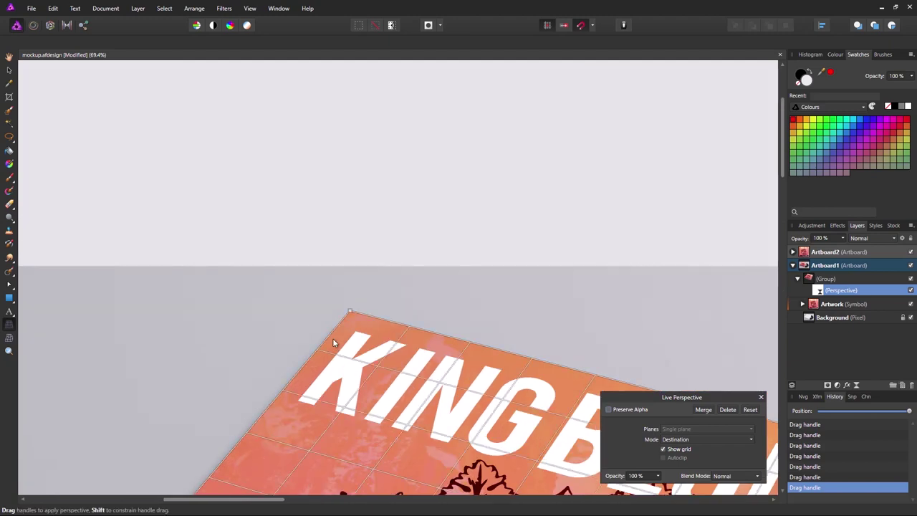
{"action": "left_click_drag", "start_coordinate": [374, 296], "coordinate": [374, 291]}
{"action": "scroll", "coordinate": [373, 287], "scroll_direction": "right", "scroll_amount": 10}
{"action": "scroll", "coordinate": [372, 287], "scroll_direction": "up", "scroll_amount": 2}
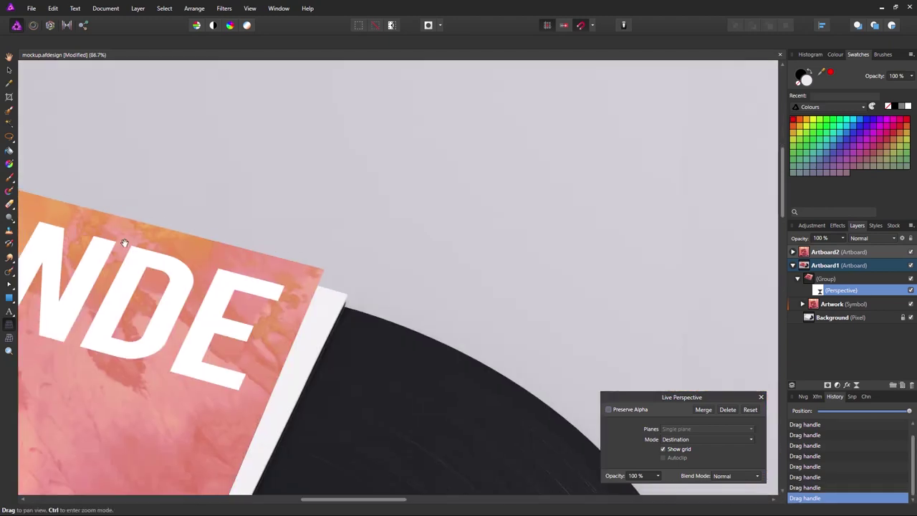
{"action": "scroll", "coordinate": [422, 271], "scroll_direction": "down", "scroll_amount": 10}
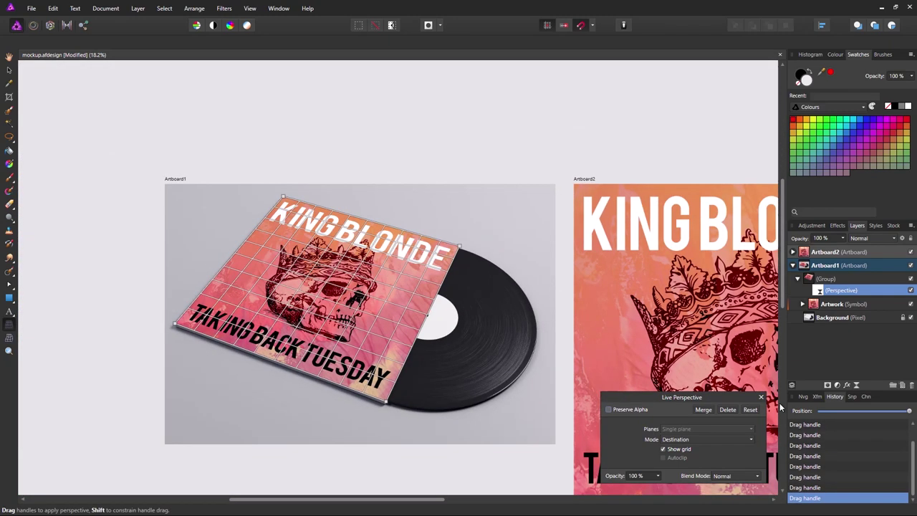
{"action": "left_click", "coordinate": [761, 398]}
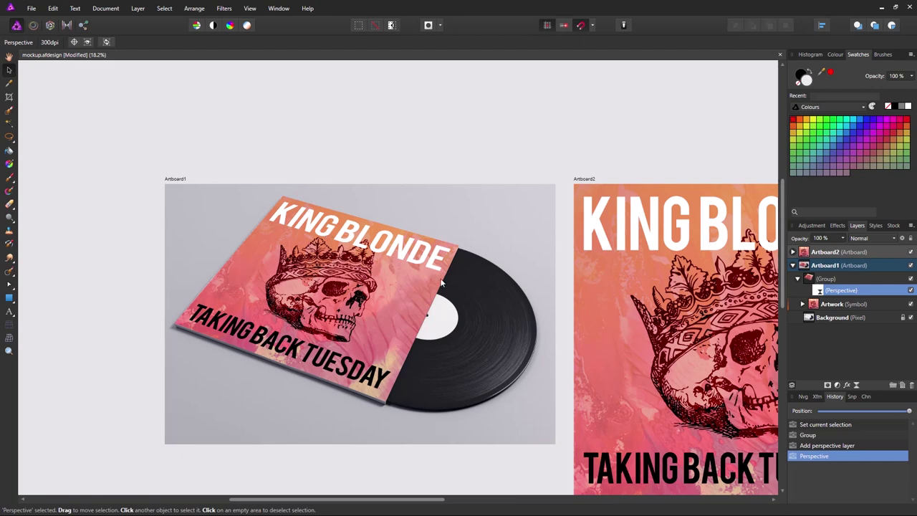
- Change the (Group) layer's blend mode from Passthrough to Multiply and view both artboards side by side
{"action": "left_click", "coordinate": [843, 280]}
{"action": "left_click", "coordinate": [868, 239]}
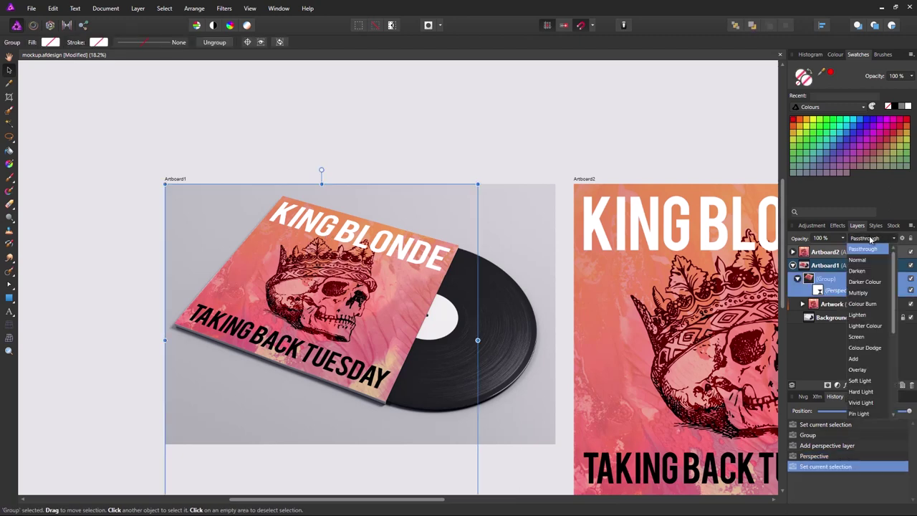
{"action": "left_click", "coordinate": [865, 294]}
{"action": "scroll", "coordinate": [511, 385], "scroll_direction": "right", "scroll_amount": 2}
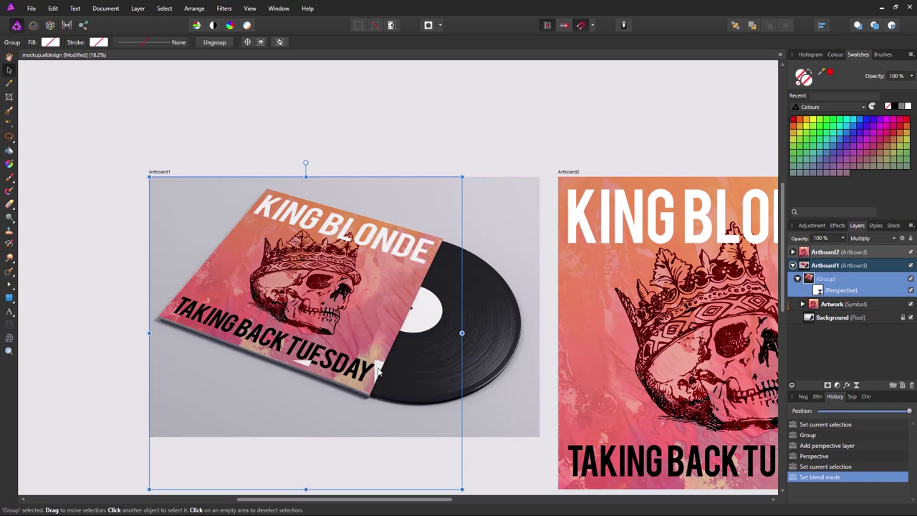
{"action": "scroll", "coordinate": [380, 373], "scroll_direction": "up", "scroll_amount": 5}
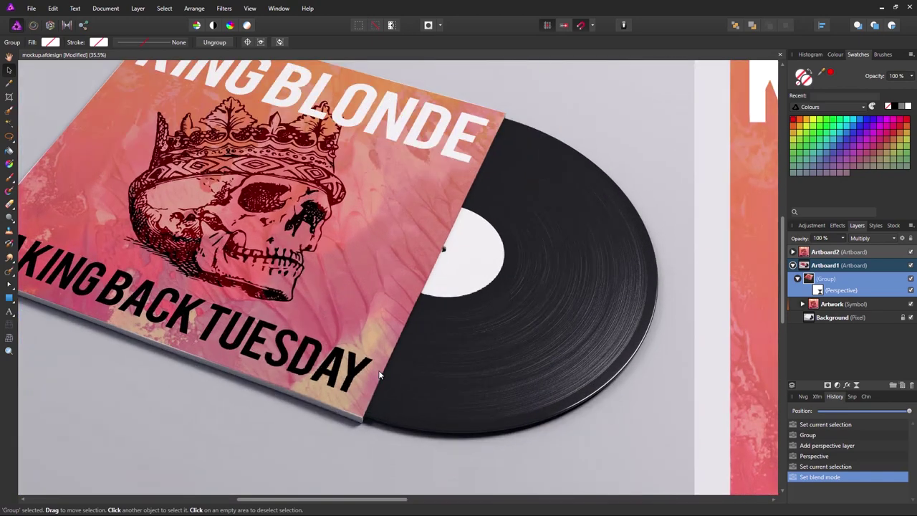
{"action": "scroll", "coordinate": [585, 402], "scroll_direction": "down", "scroll_amount": 2}
{"action": "scroll", "coordinate": [387, 400], "scroll_direction": "up", "scroll_amount": 2}
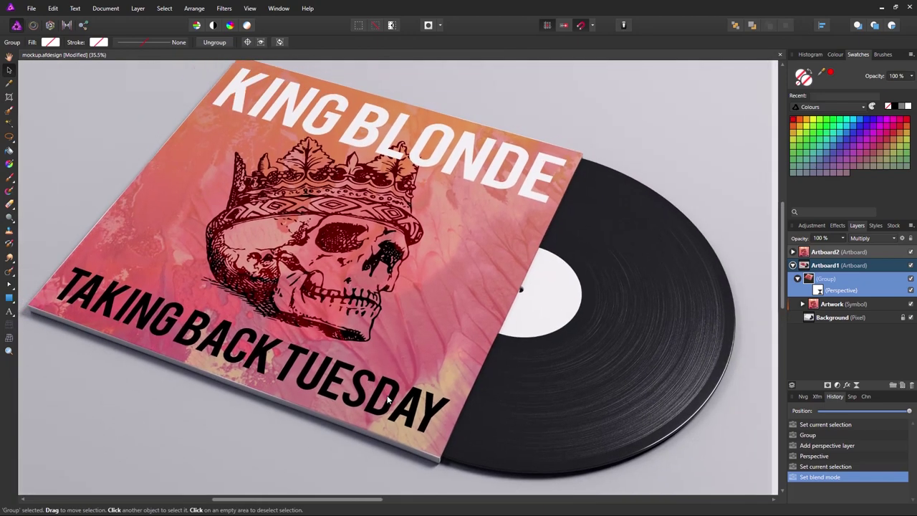
{"action": "scroll", "coordinate": [388, 401], "scroll_direction": "down", "scroll_amount": 3}
{"action": "left_click_drag", "start_coordinate": [414, 401], "coordinate": [387, 383]}
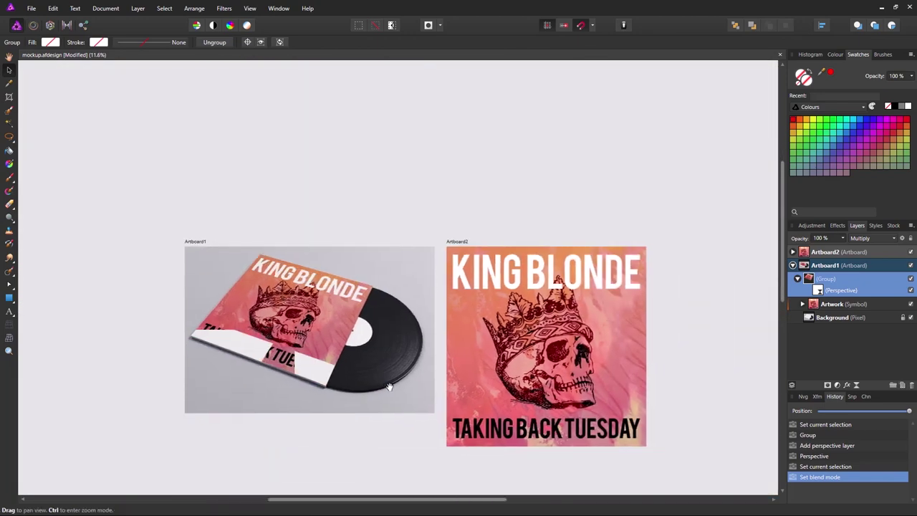
{"action": "scroll", "coordinate": [311, 370], "scroll_direction": "up", "scroll_amount": 2}
{"action": "left_click_drag", "start_coordinate": [311, 370], "coordinate": [405, 397]}
{"action": "scroll", "coordinate": [405, 397], "scroll_direction": "up", "scroll_amount": 2}
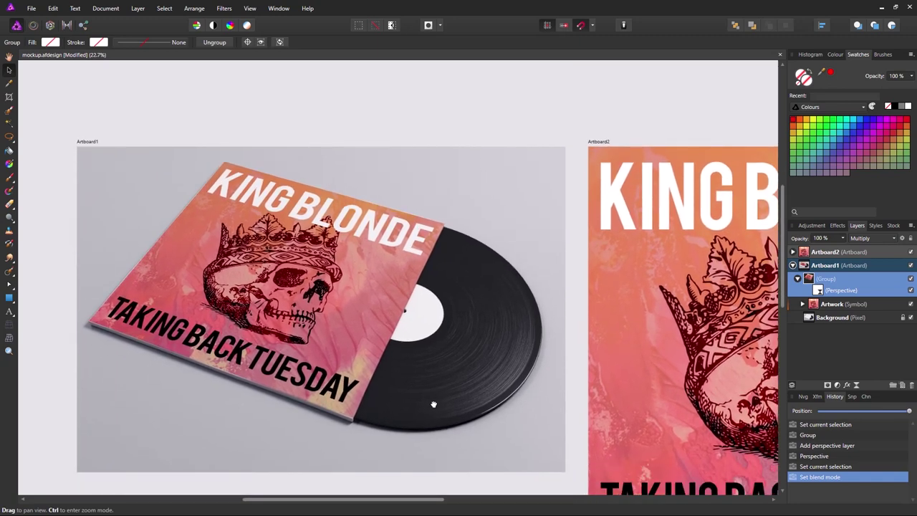
{"action": "left_click_drag", "start_coordinate": [433, 405], "coordinate": [477, 412]}
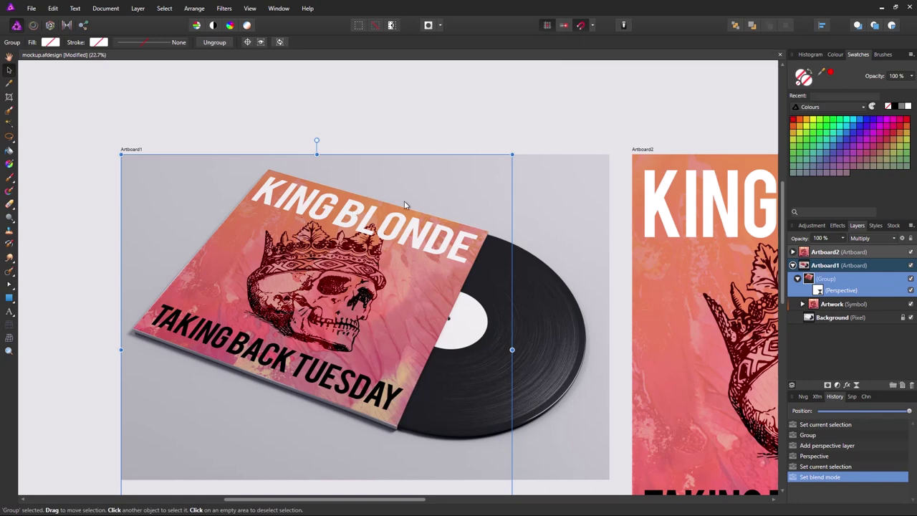
- Expand Artboard2's symbol in the Layers panel and select its cover001 image
{"action": "left_click", "coordinate": [522, 75]}
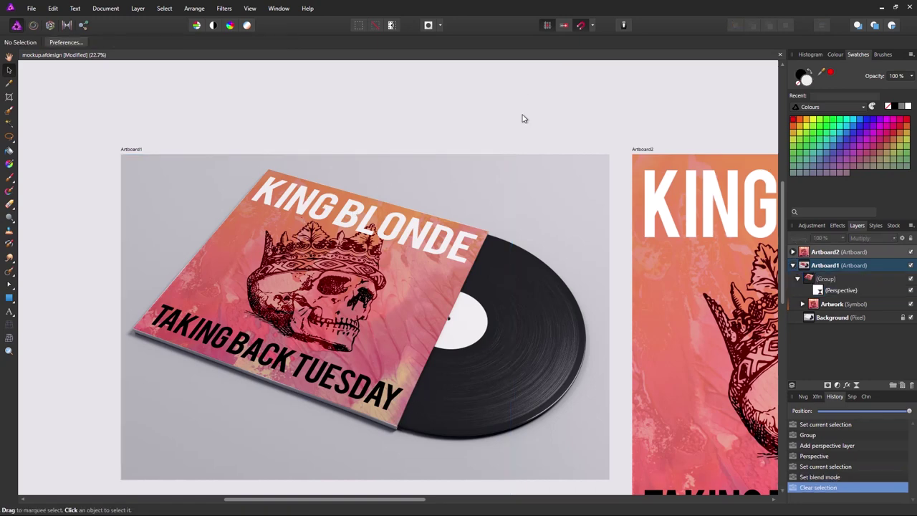
{"action": "scroll", "coordinate": [543, 225], "scroll_direction": "down", "scroll_amount": 3}
{"action": "scroll", "coordinate": [549, 266], "scroll_direction": "right", "scroll_amount": 3}
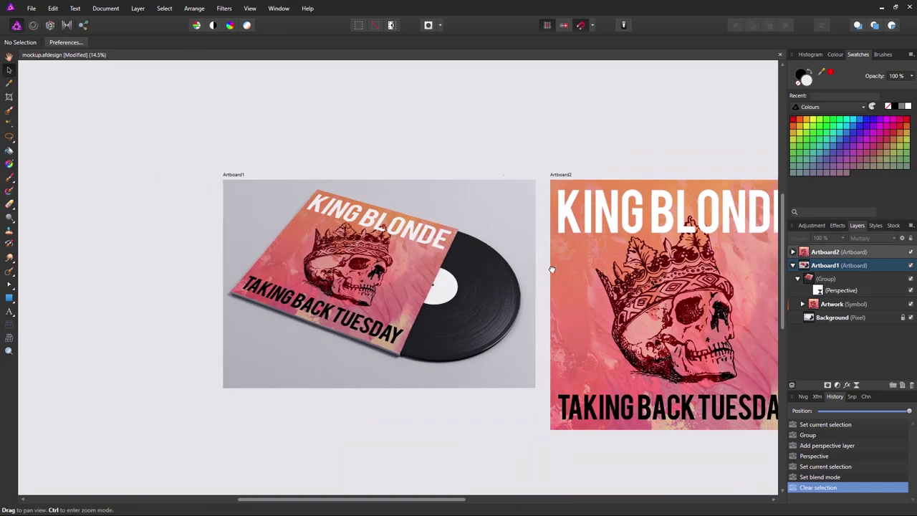
{"action": "left_click", "coordinate": [632, 291]}
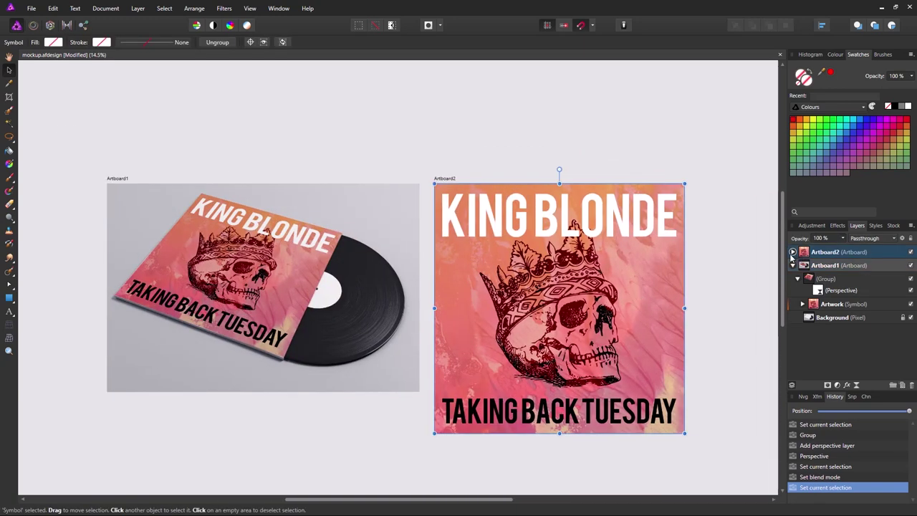
{"action": "left_click", "coordinate": [793, 252]}
{"action": "left_click", "coordinate": [799, 265]}
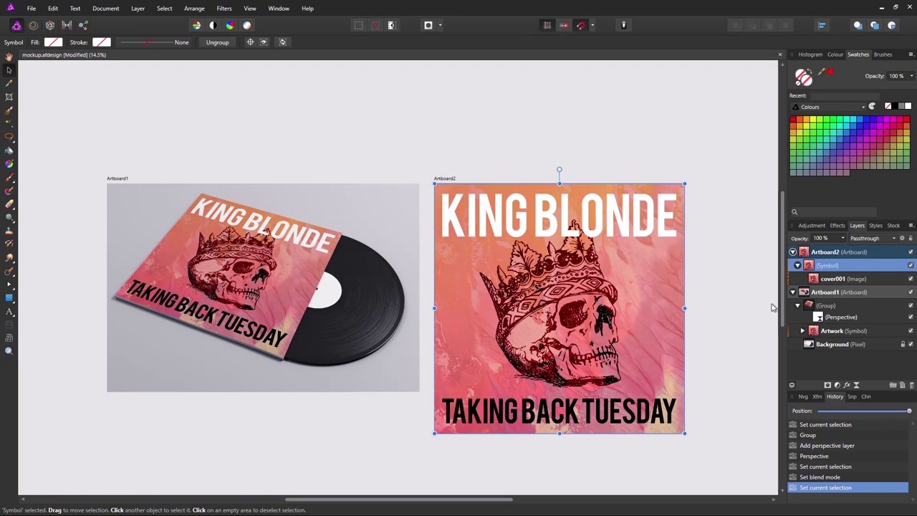
{"action": "left_click", "coordinate": [821, 279]}
- Place the cover002 image on Artboard2 above cover001 inside the symbol, then deselect it
{"action": "left_click", "coordinate": [32, 8]}
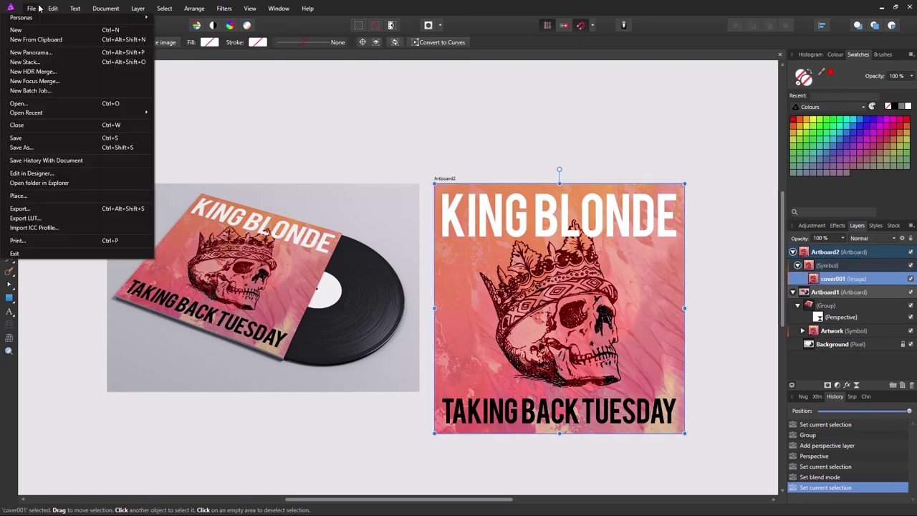
{"action": "left_click", "coordinate": [37, 196]}
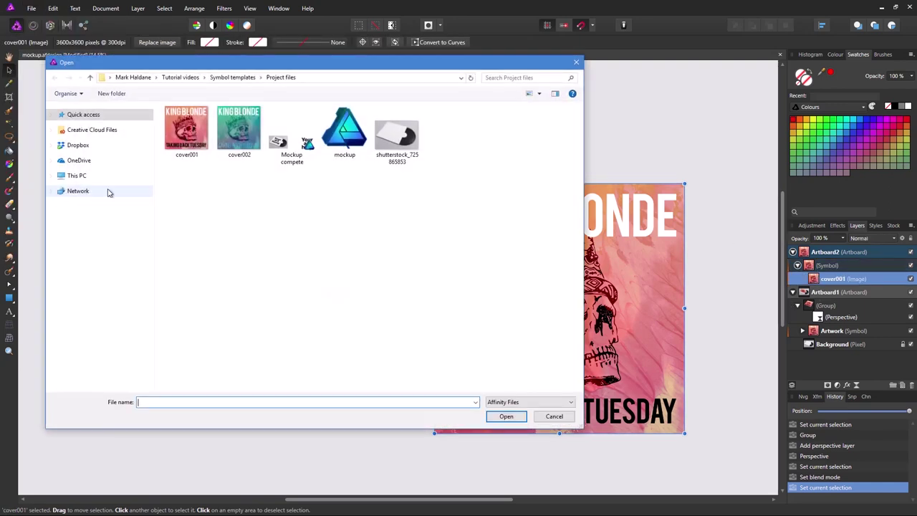
{"action": "left_click", "coordinate": [229, 123]}
{"action": "double_click", "coordinate": [229, 123]}
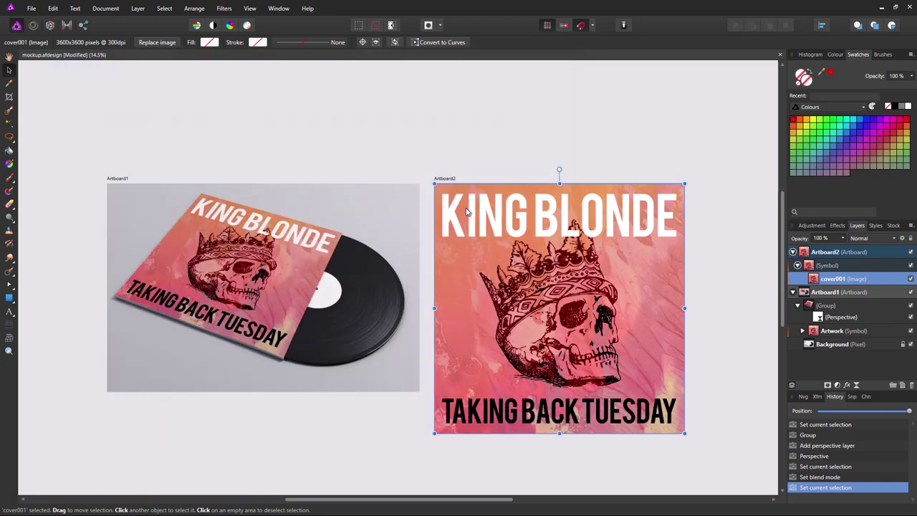
{"action": "left_click", "coordinate": [559, 308]}
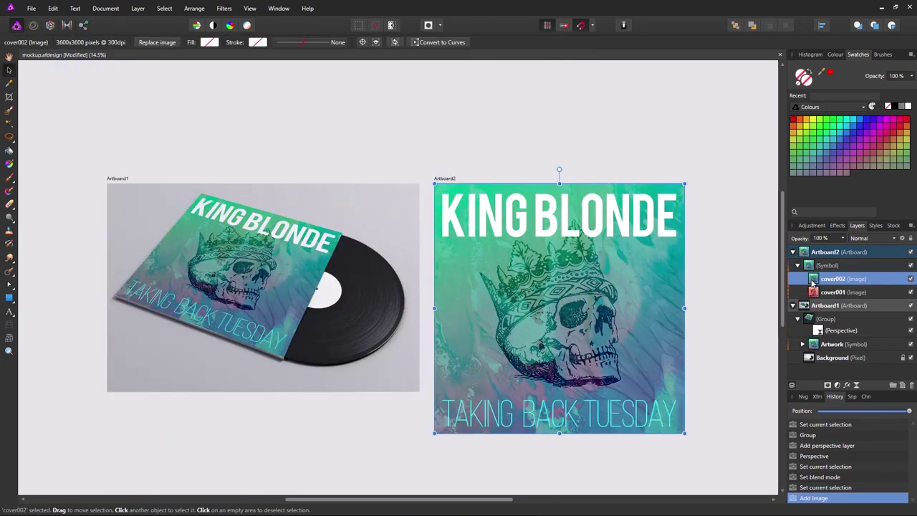
{"action": "mouse_move", "coordinate": [812, 284]}
{"action": "left_mouse_down"}
{"action": "mouse_move", "coordinate": [815, 275]}
{"action": "mouse_move", "coordinate": [822, 288]}
{"action": "left_mouse_up"}
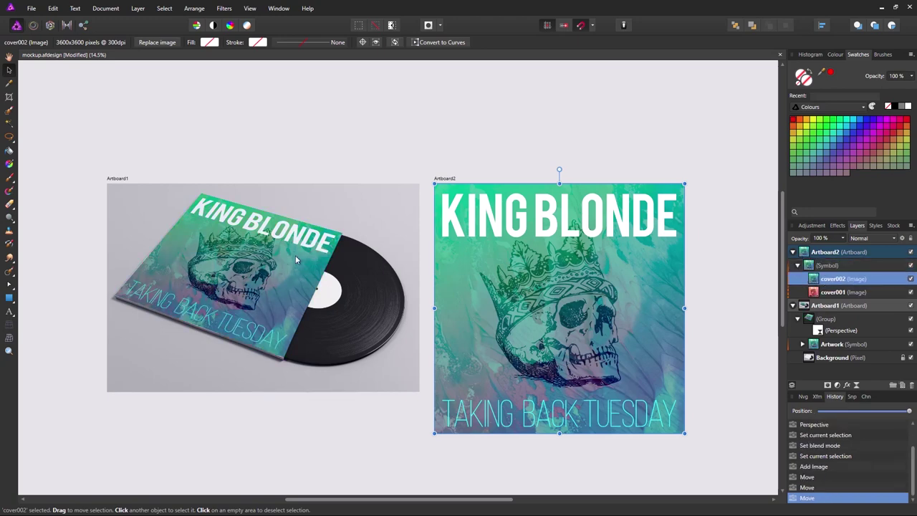
{"action": "left_click", "coordinate": [352, 162]}
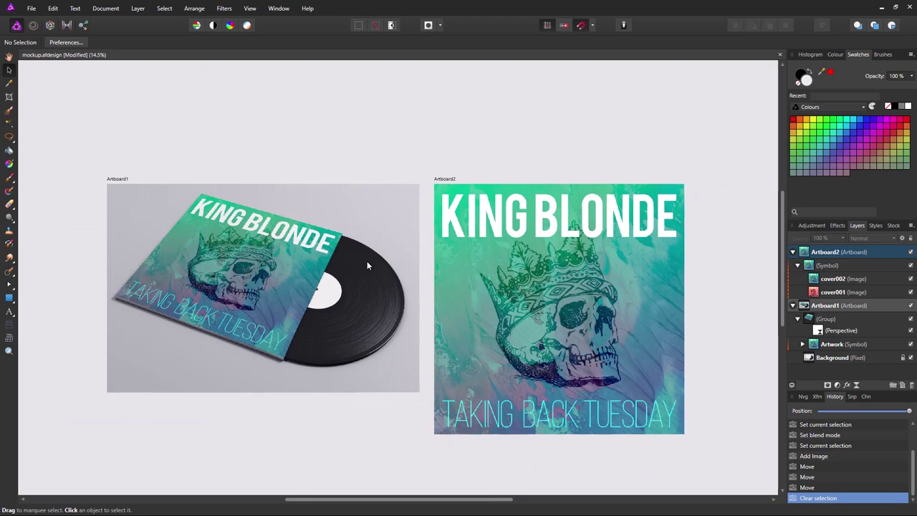
{"action": "mouse_move", "coordinate": [367, 263]}
{"action": "left_mouse_down"}
{"action": "mouse_move", "coordinate": [492, 280]}
{"action": "mouse_move", "coordinate": [369, 277]}
{"action": "left_mouse_up"}
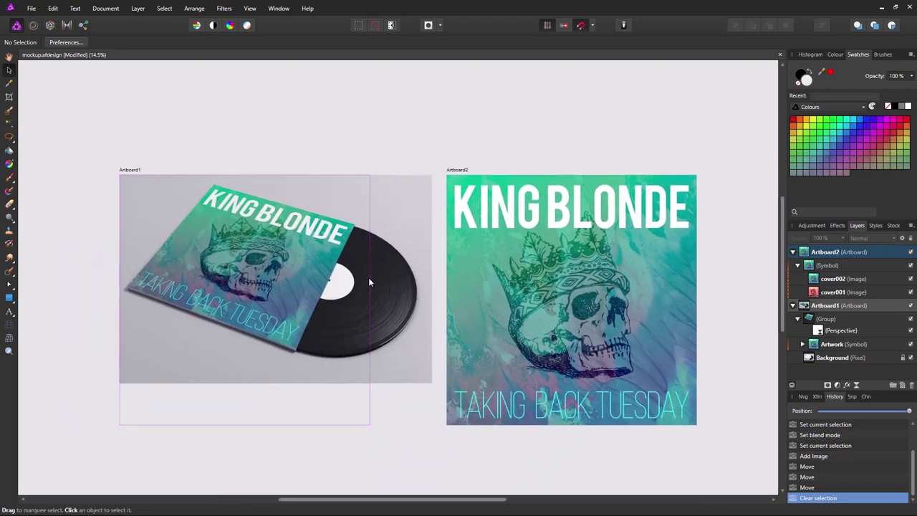